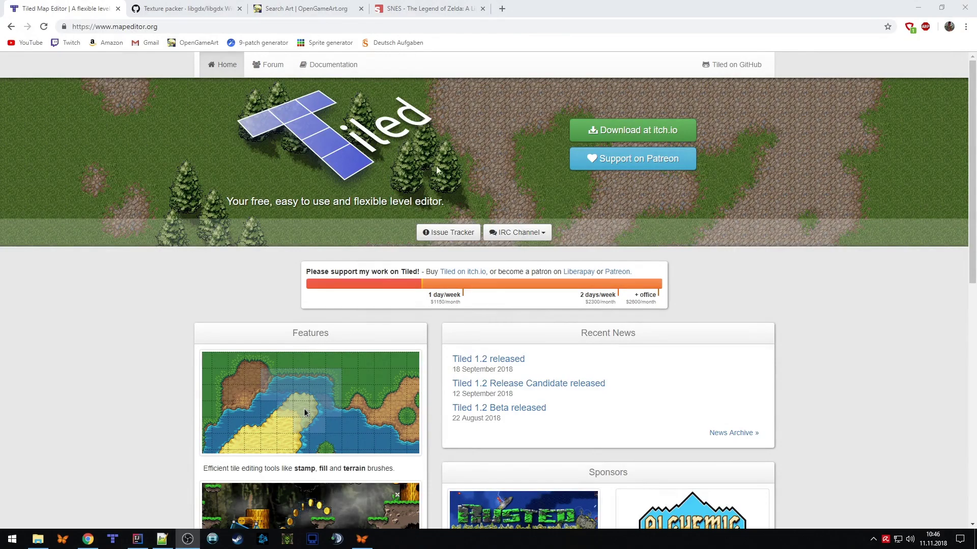
Open the Tiled 1.2 release news on mapeditor.org, then switch to the libgdx Texture packer wiki tab
scroll(796, 288, down, 4)
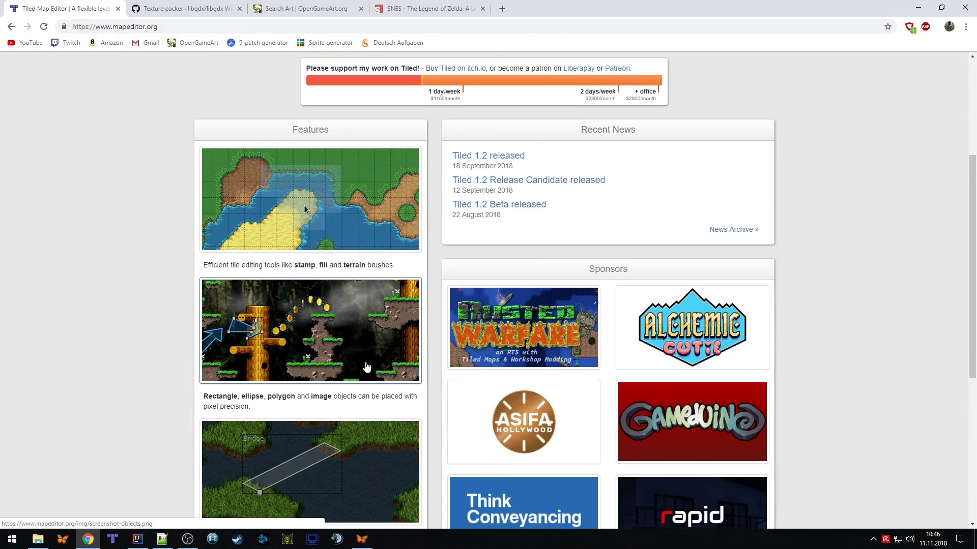
scroll(346, 331, up, 4)
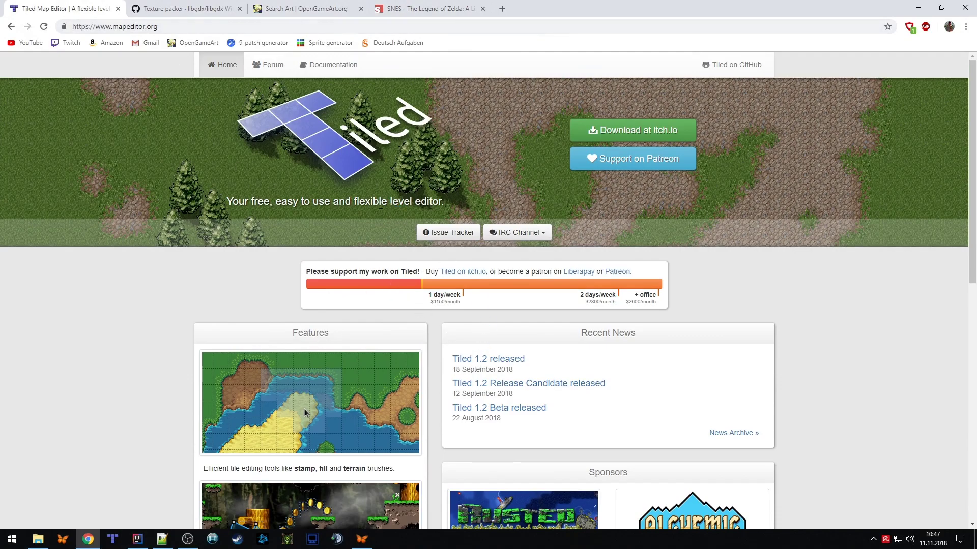
click(516, 360)
click(183, 11)
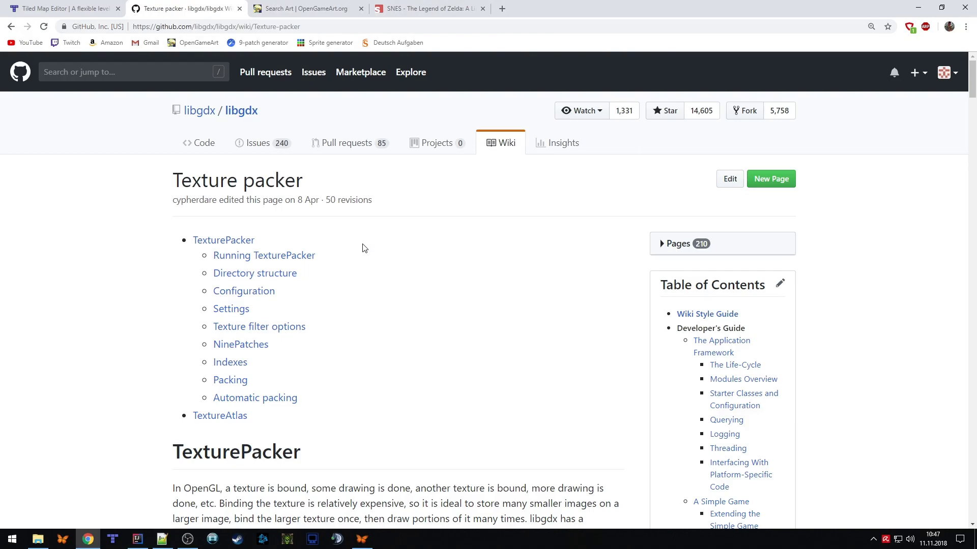
click(336, 6)
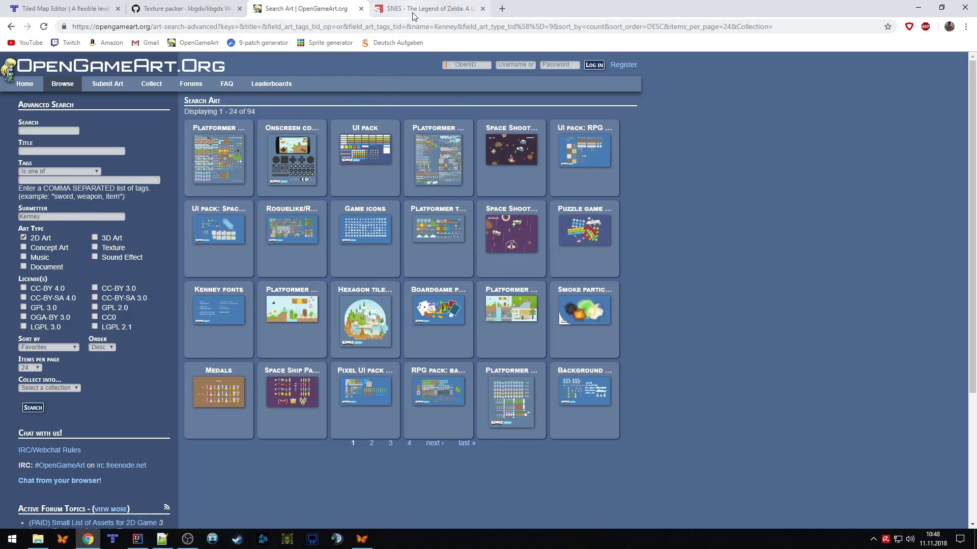
Browse the Link to the Past sprite sheets, open Link's sheet, then close that tab
click(448, 9)
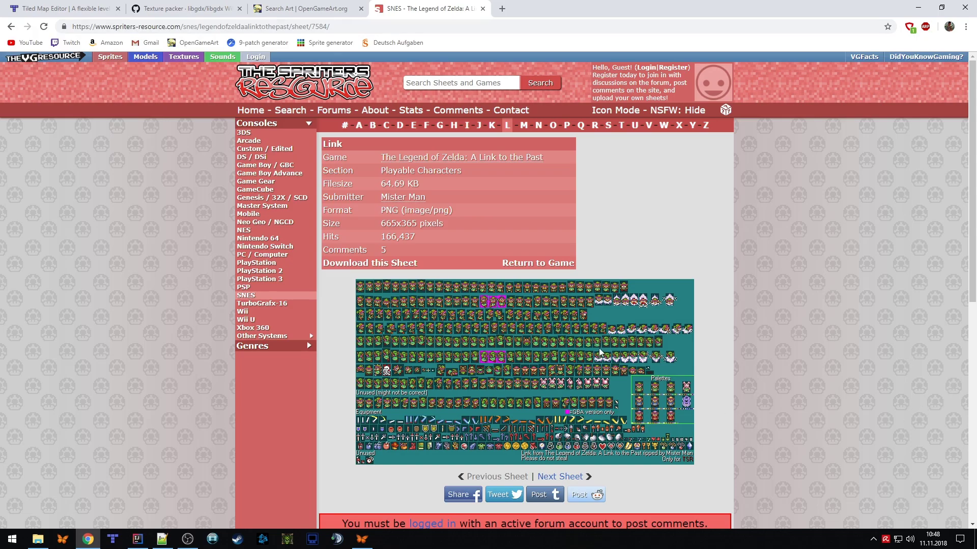
click(405, 159)
scroll(502, 371, down, 4)
scroll(655, 386, down, 4)
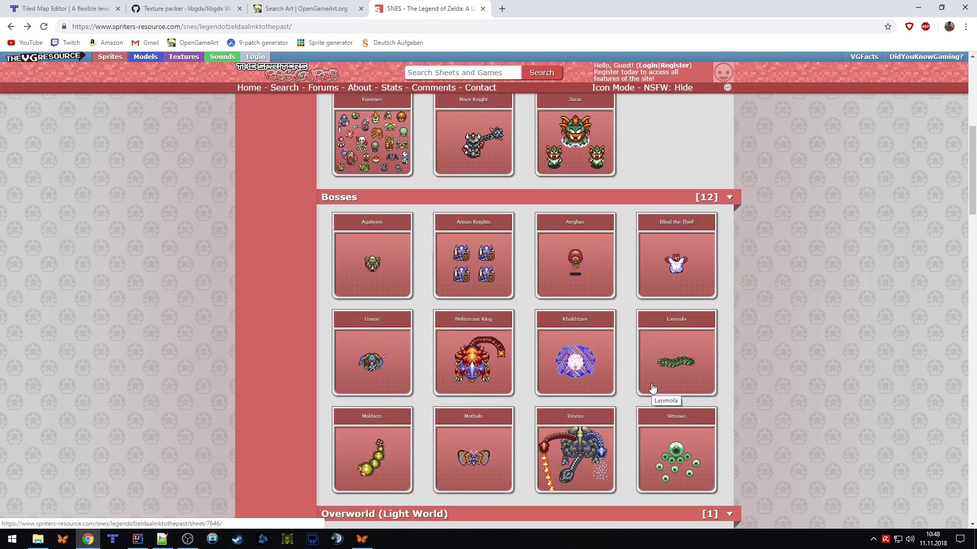
scroll(650, 387, down, 4)
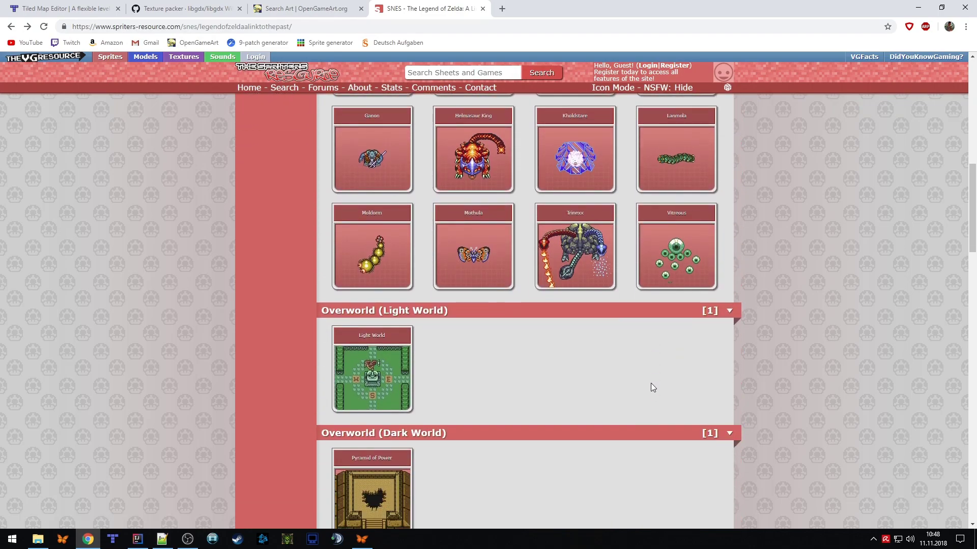
scroll(651, 383, up, 10)
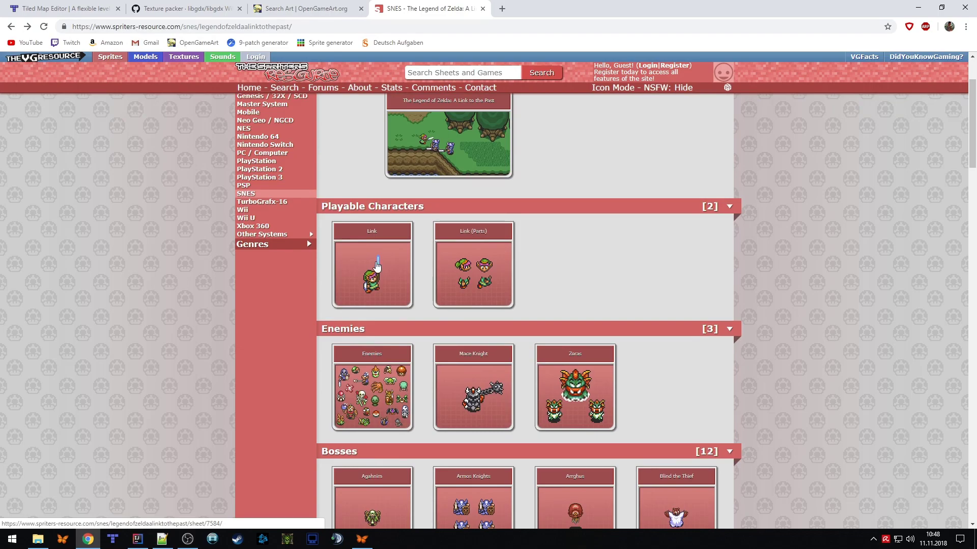
click(377, 264)
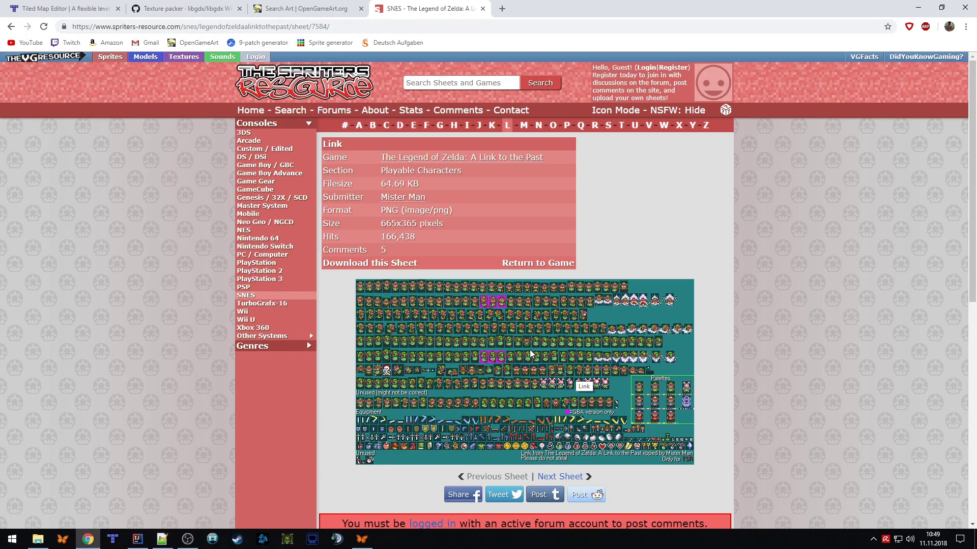
click(484, 9)
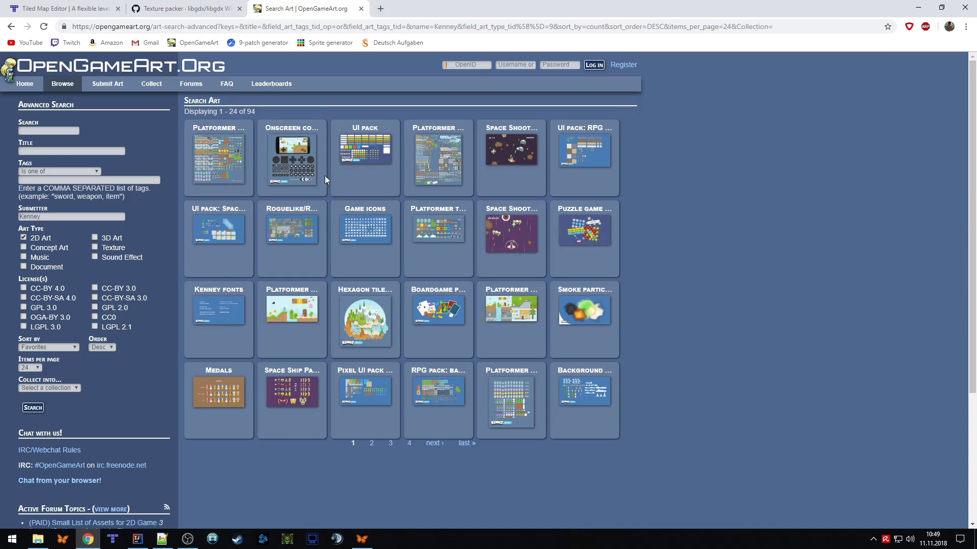
Close the OpenGameArt tab and bring File Explorer forward, moving its window left
click(361, 9)
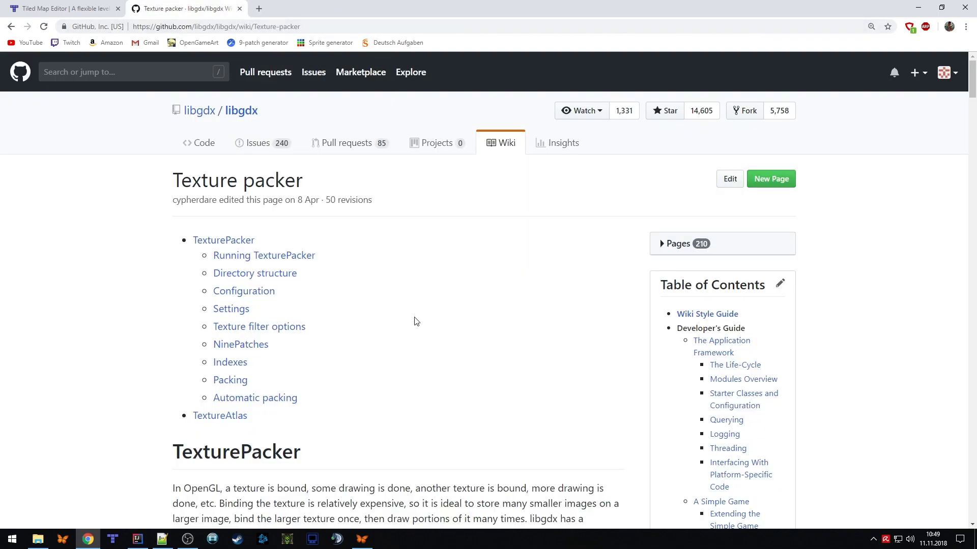
scroll(416, 327, down, 2)
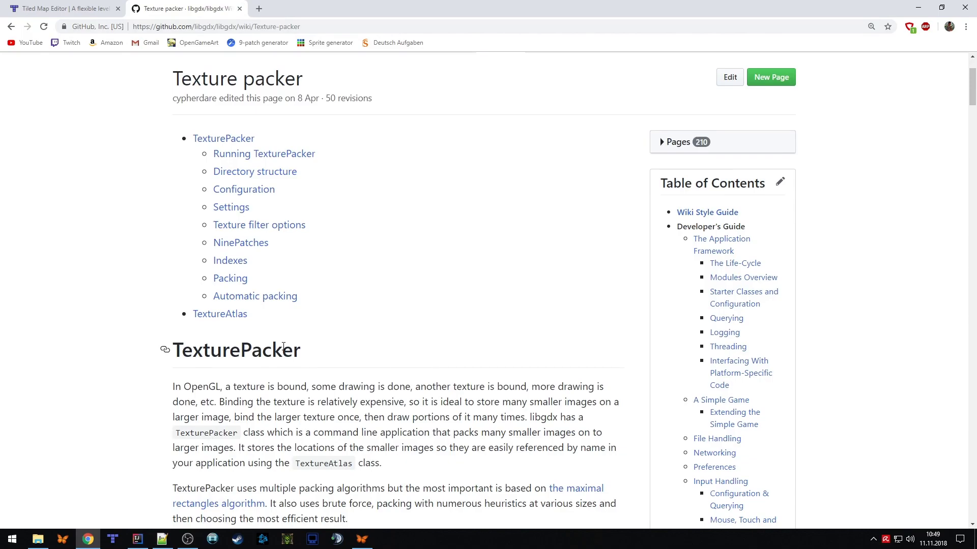
click(37, 540)
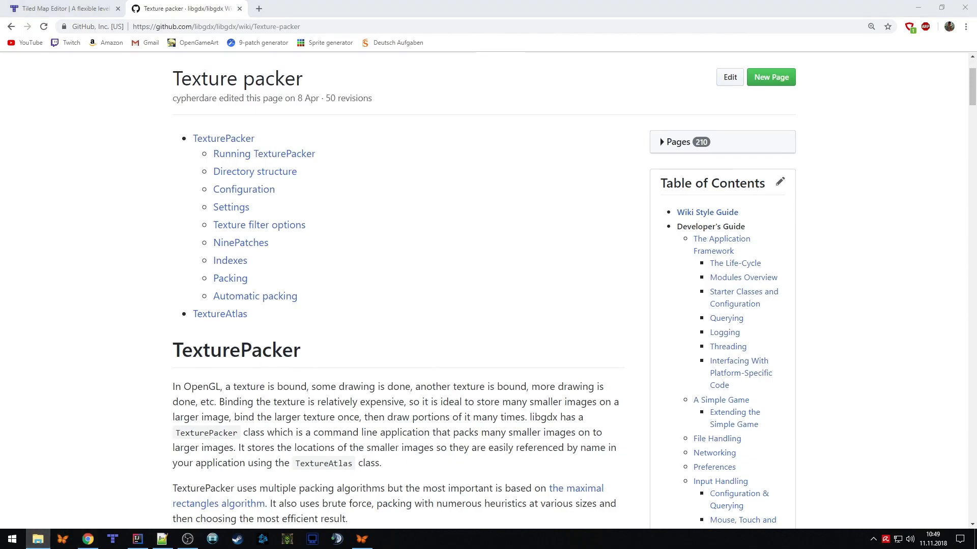
drag(577, 74, 410, 76)
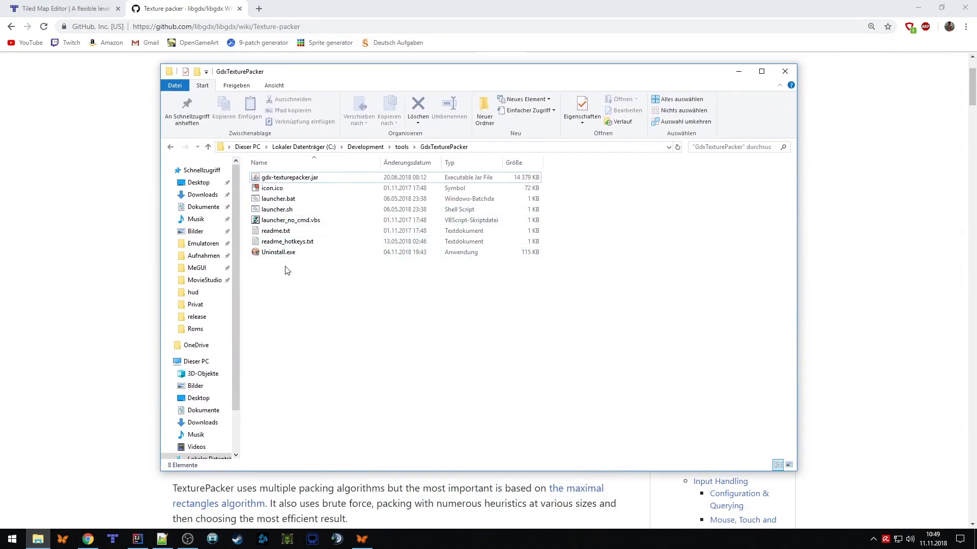
Open Documents > Development_resources > assets > tiles > grass in File Explorer
click(210, 414)
double_click(288, 220)
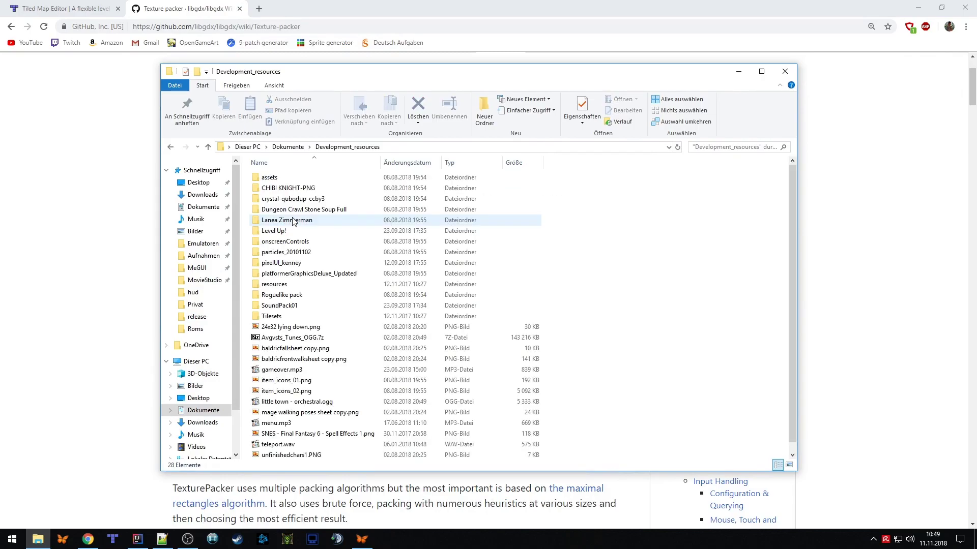
double_click(283, 178)
double_click(283, 179)
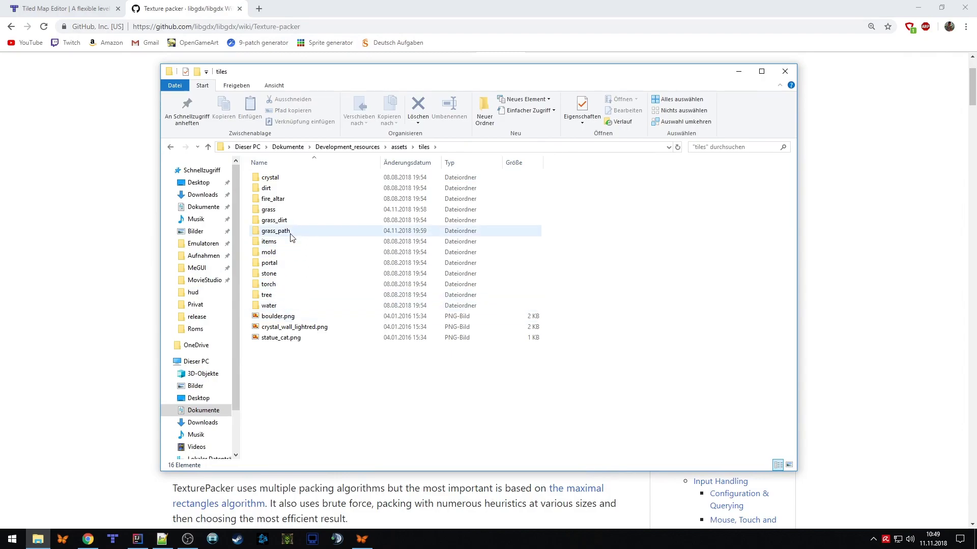
double_click(292, 210)
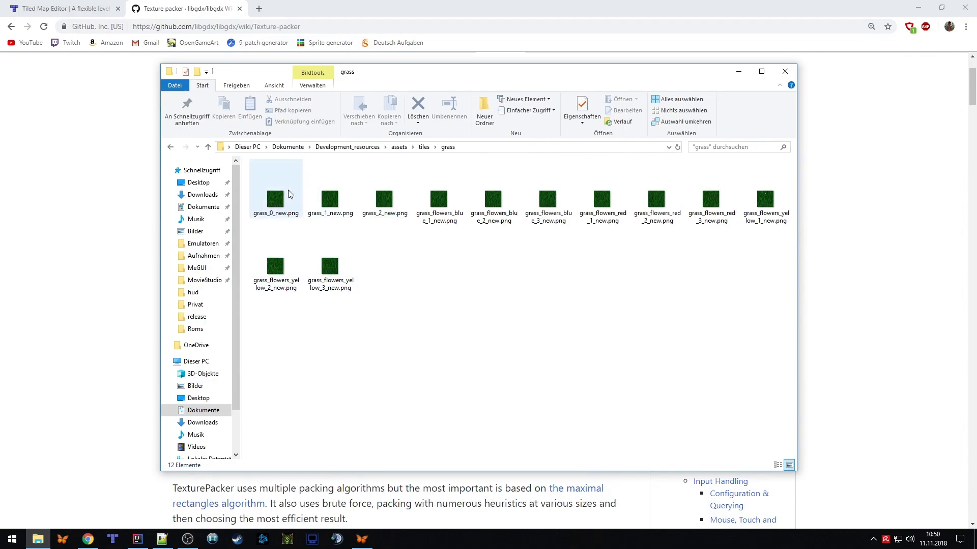
click(300, 178)
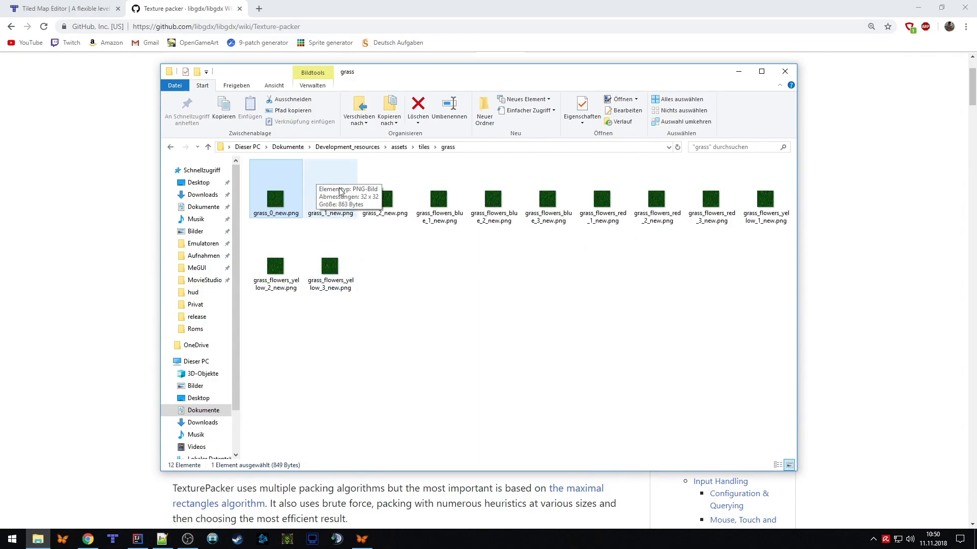
click(337, 199)
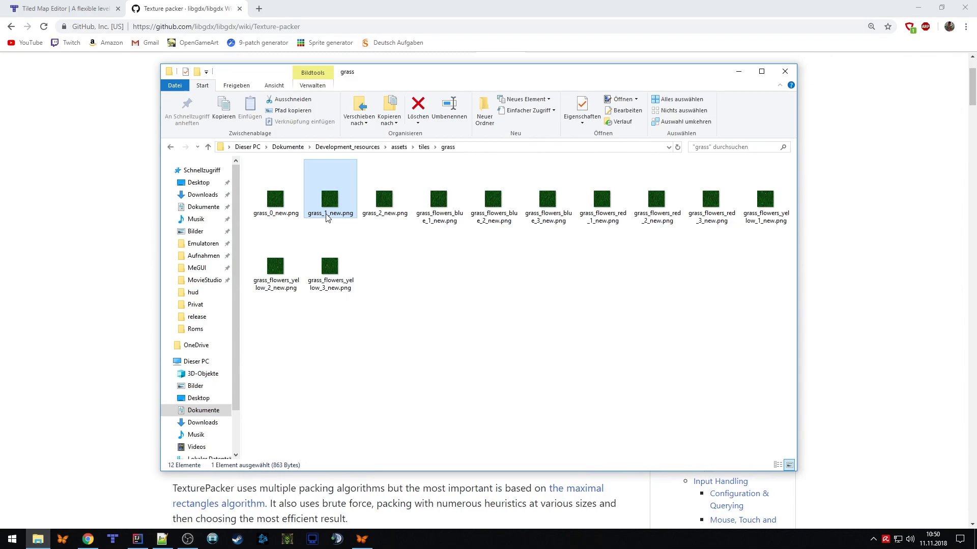
click(383, 211)
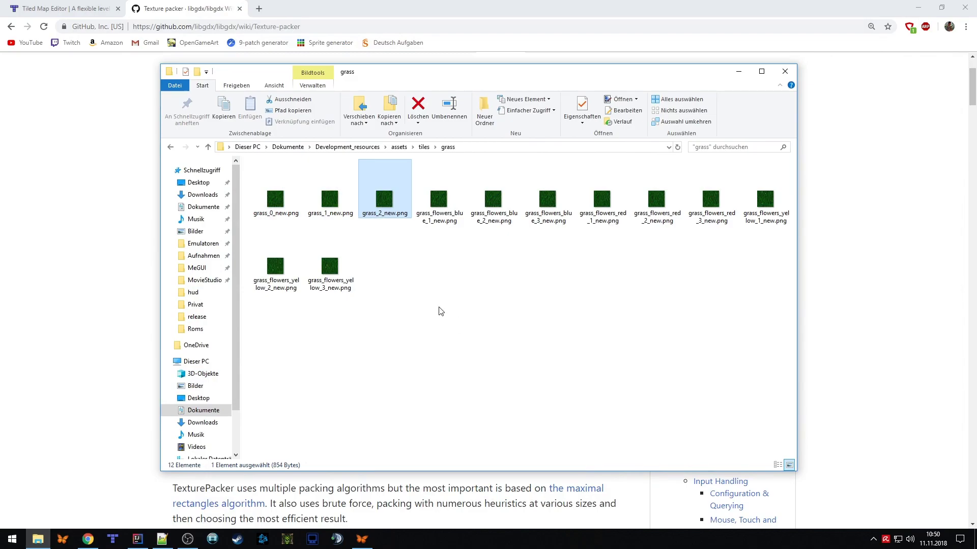
drag(795, 346, 259, 162)
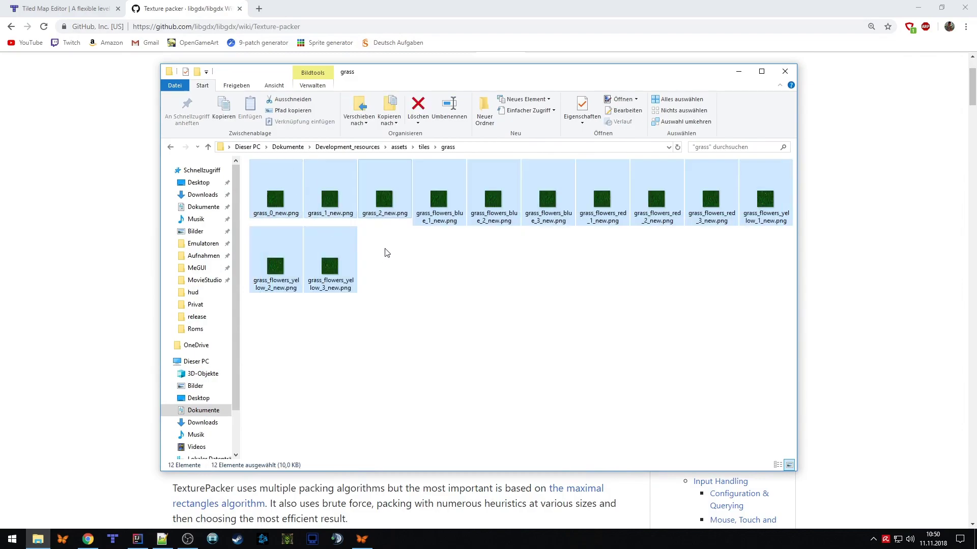
click(292, 198)
Check grass_0_new.png's Details properties showing 32 x 32 pixels, then return to Chrome
right_click(284, 199)
click(337, 491)
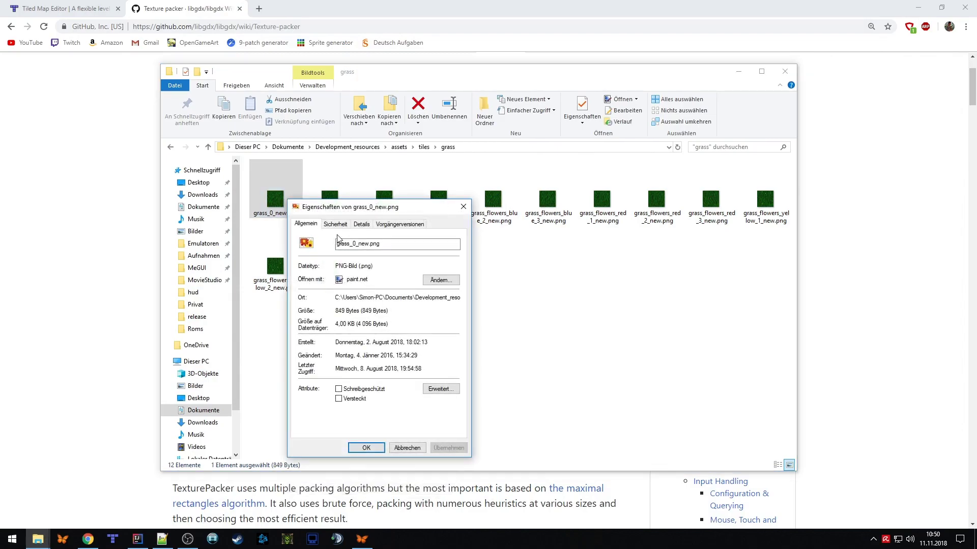
click(362, 225)
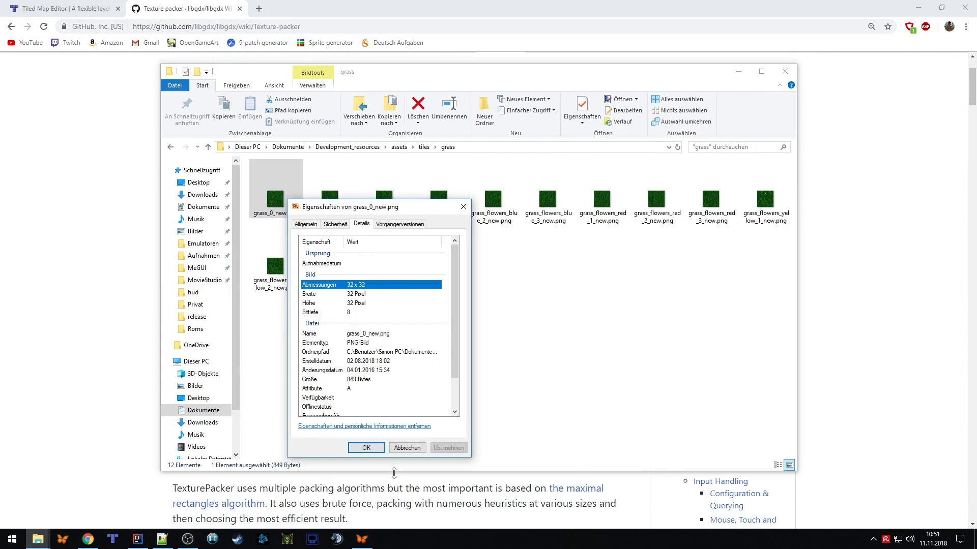
click(410, 450)
click(96, 369)
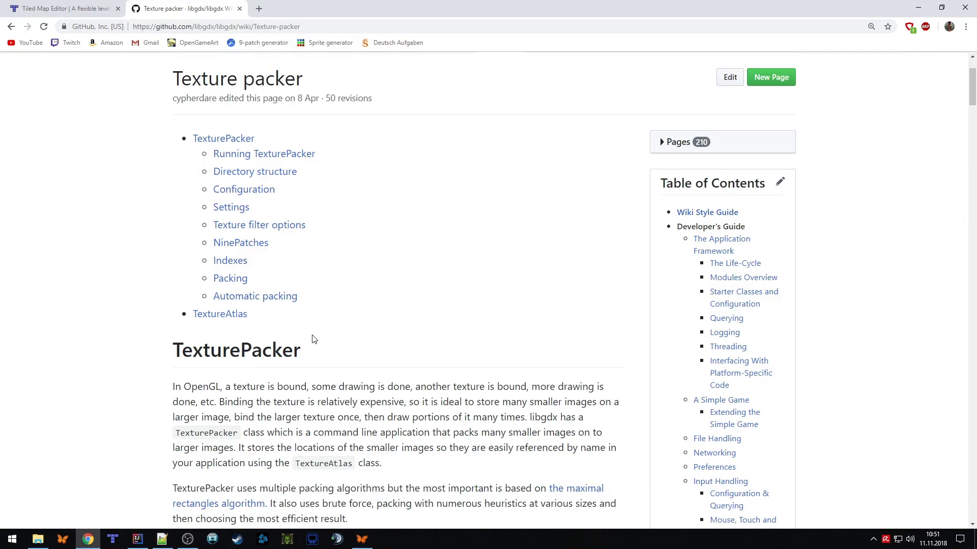
Highlight the TexturePacker.process line and its inputDir, outputDir and packFileName arguments
scroll(320, 366, down, 3)
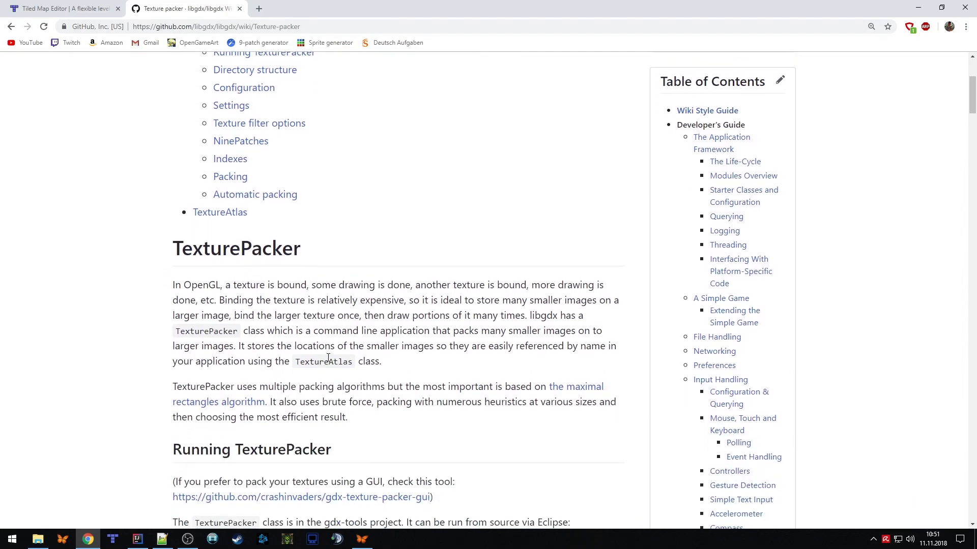
scroll(333, 351, down, 5)
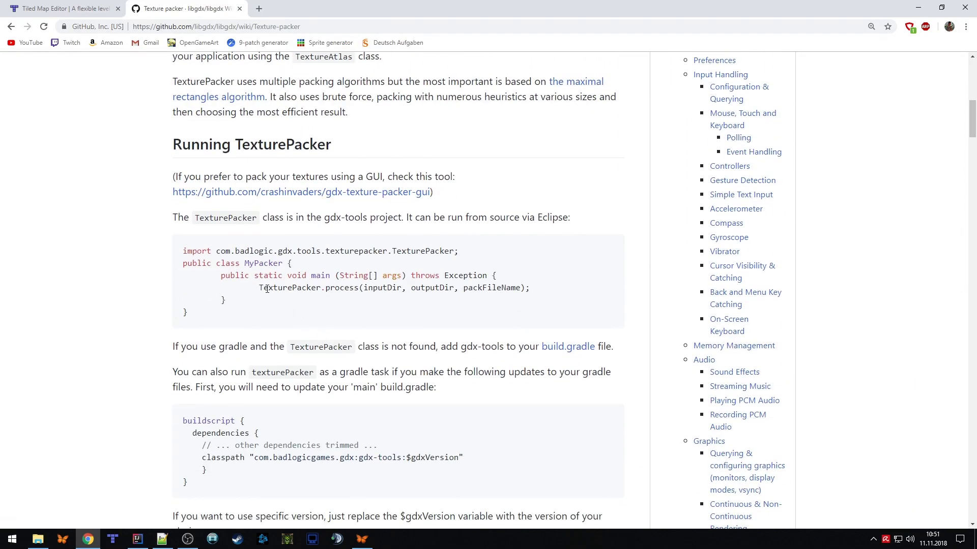
drag(260, 286, 539, 288)
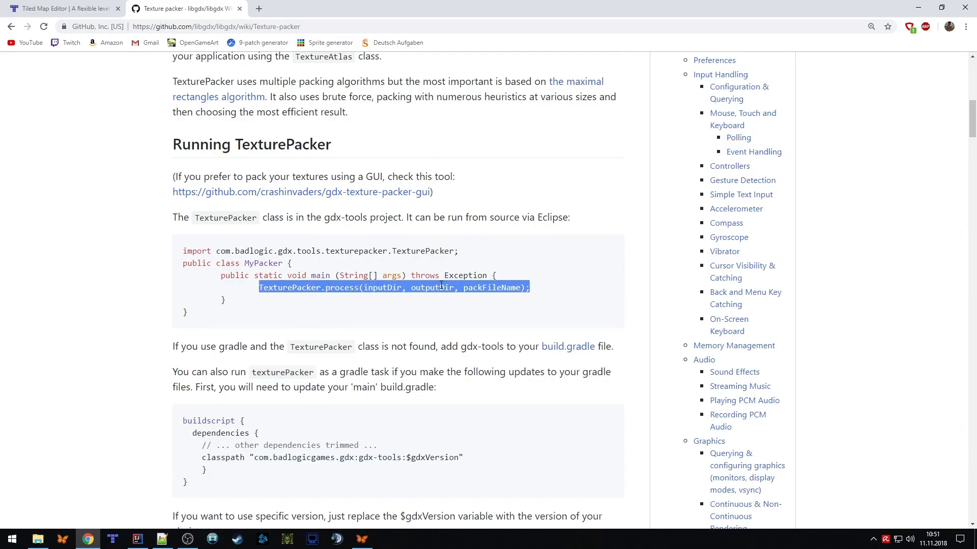
double_click(381, 284)
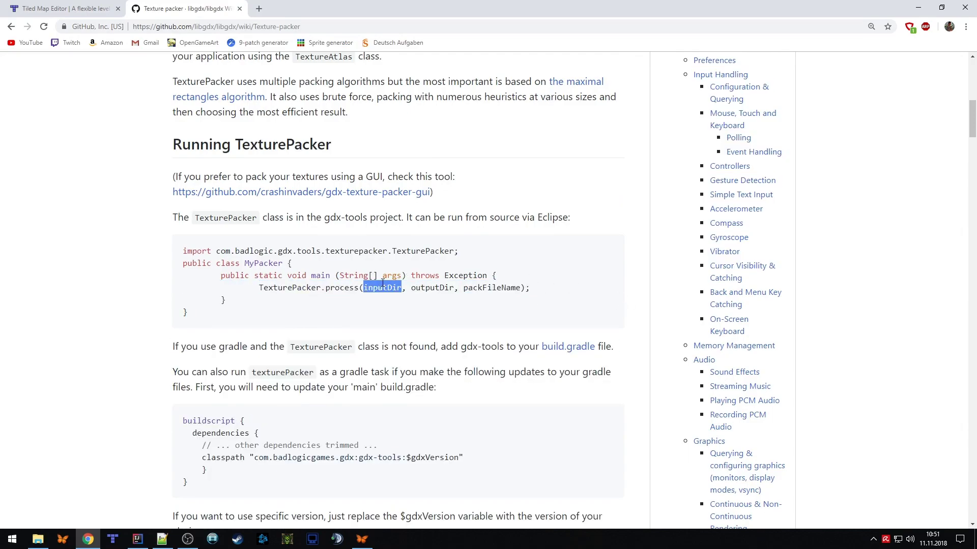
double_click(437, 286)
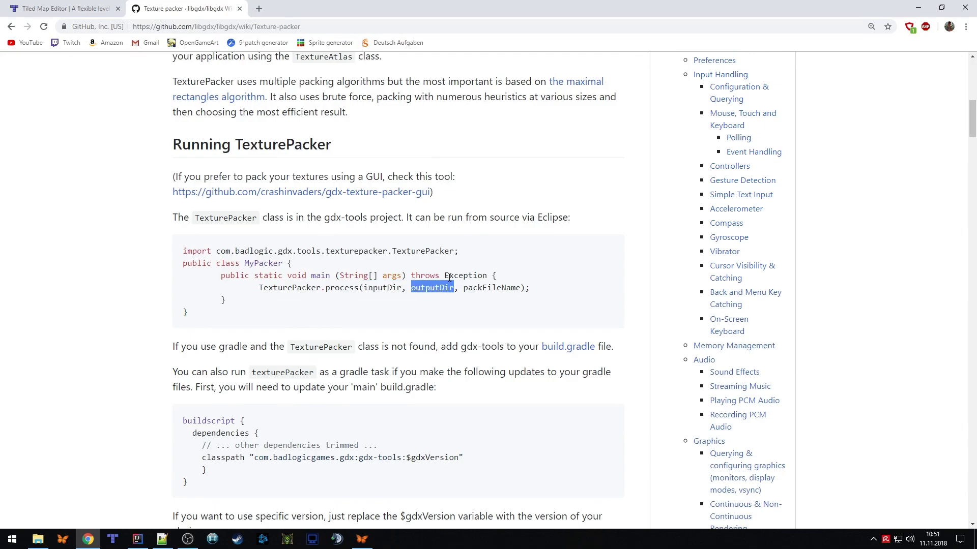
double_click(499, 287)
scroll(501, 305, up, 2)
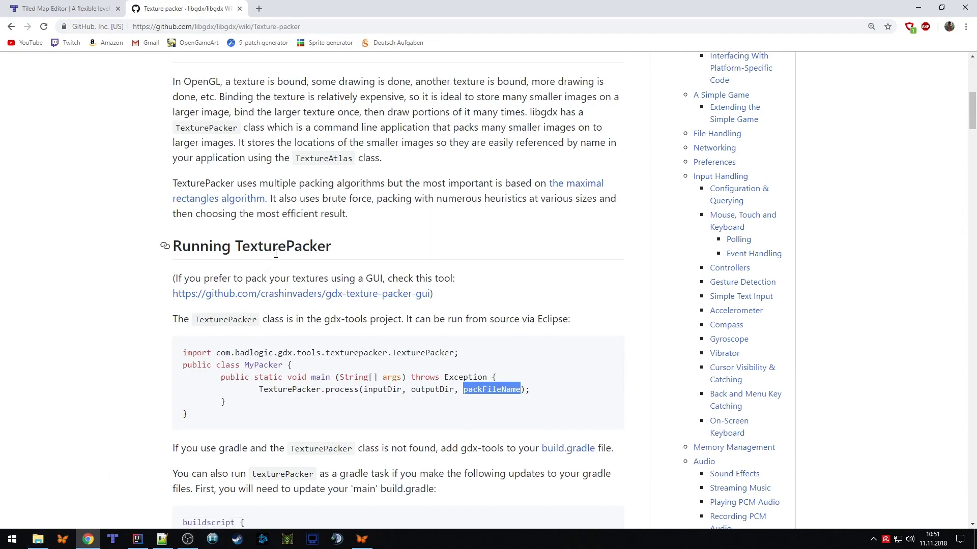
Bring back the Explorer window and open the GdxTexturePacker tools folder
click(38, 540)
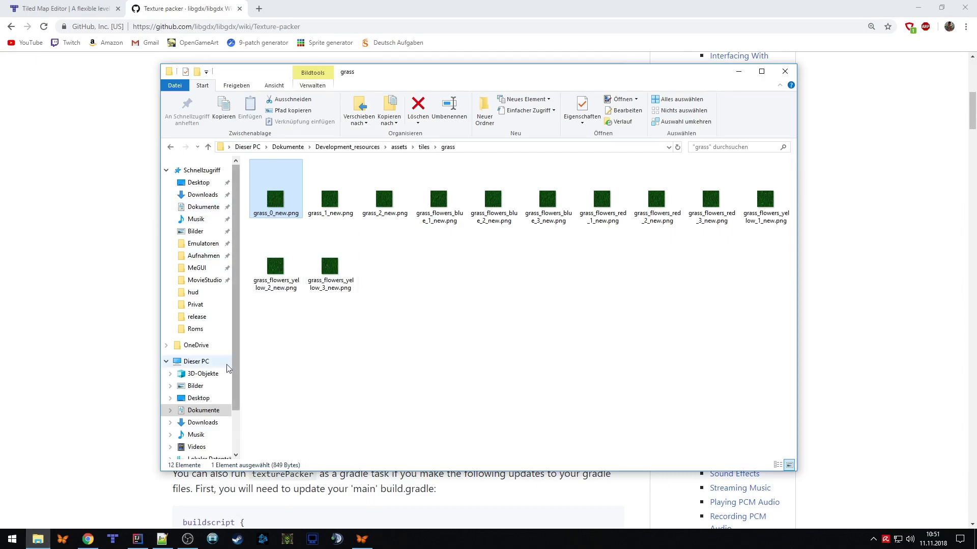
click(209, 401)
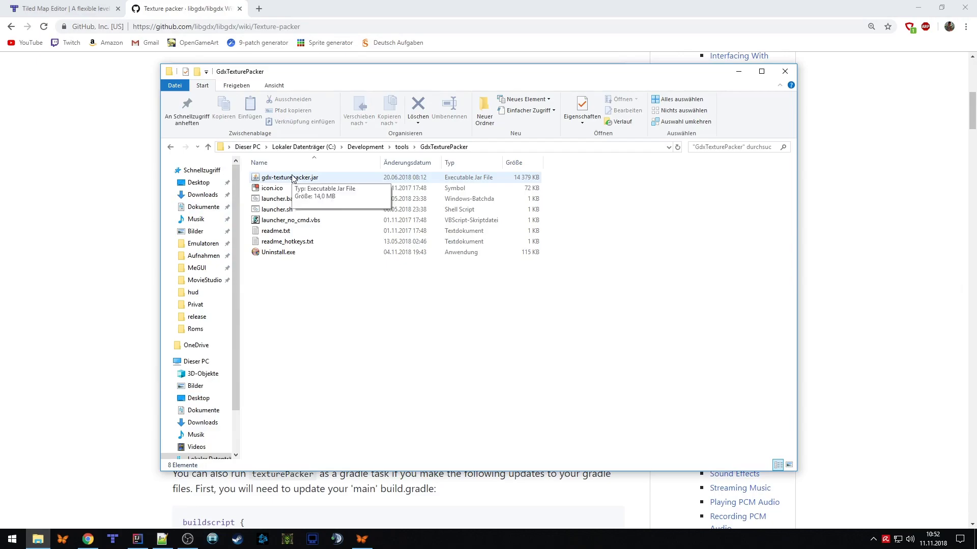
click(303, 179)
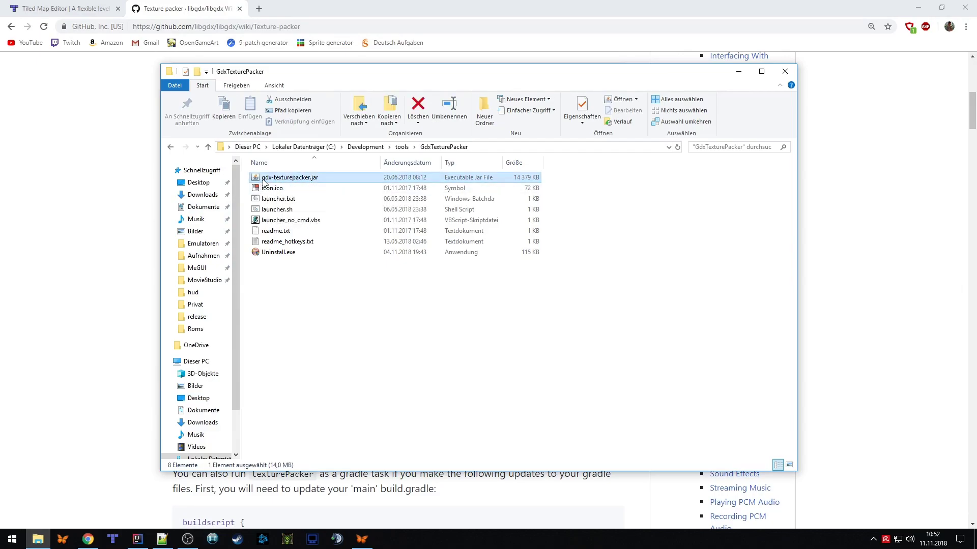
Launch GDX Texture Packer, centre its window and dismiss the new version notice
double_click(293, 183)
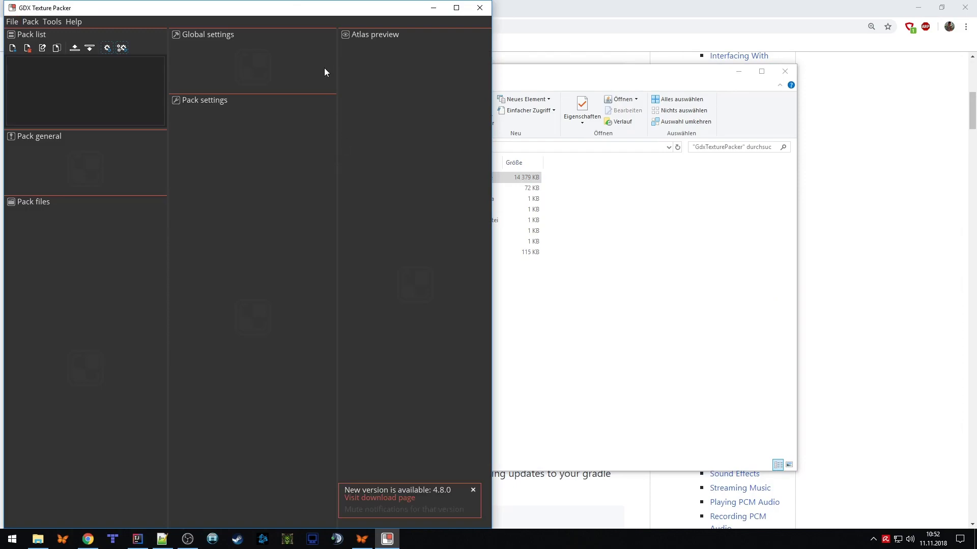
drag(306, 6, 463, 78)
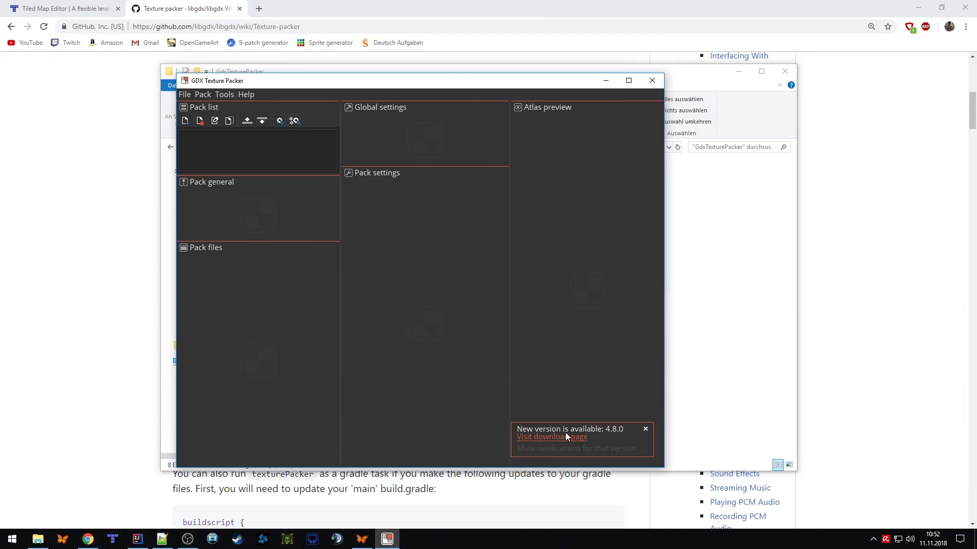
click(646, 428)
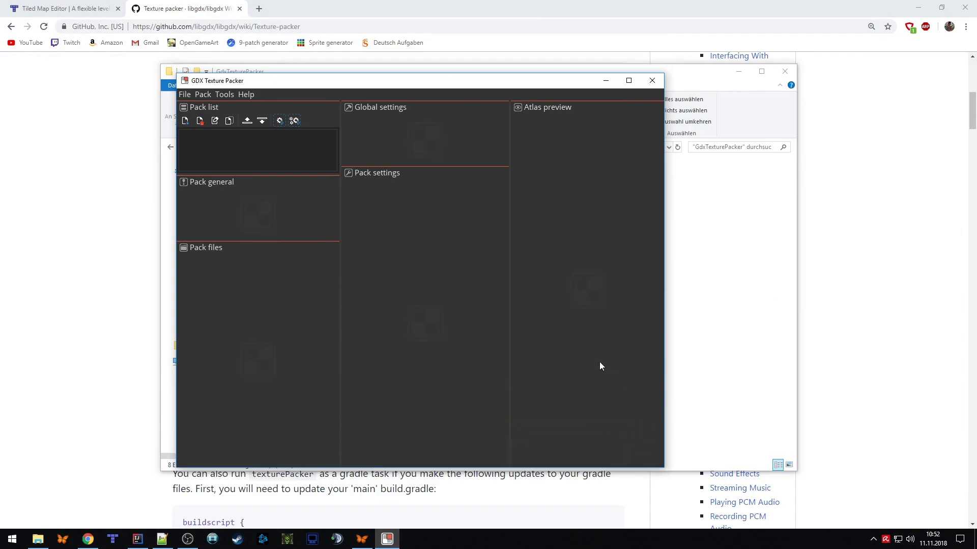
Start creating a new pack from the File options
click(188, 94)
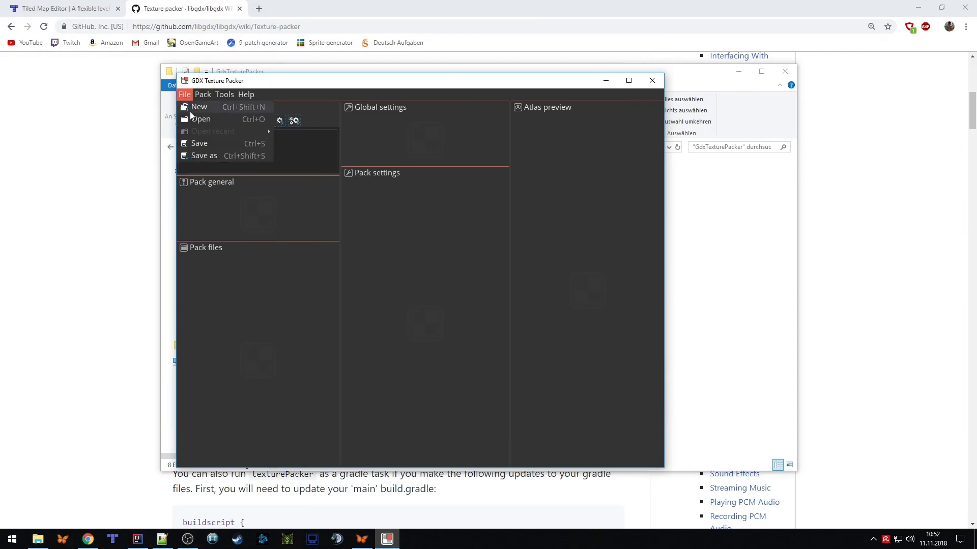
click(192, 113)
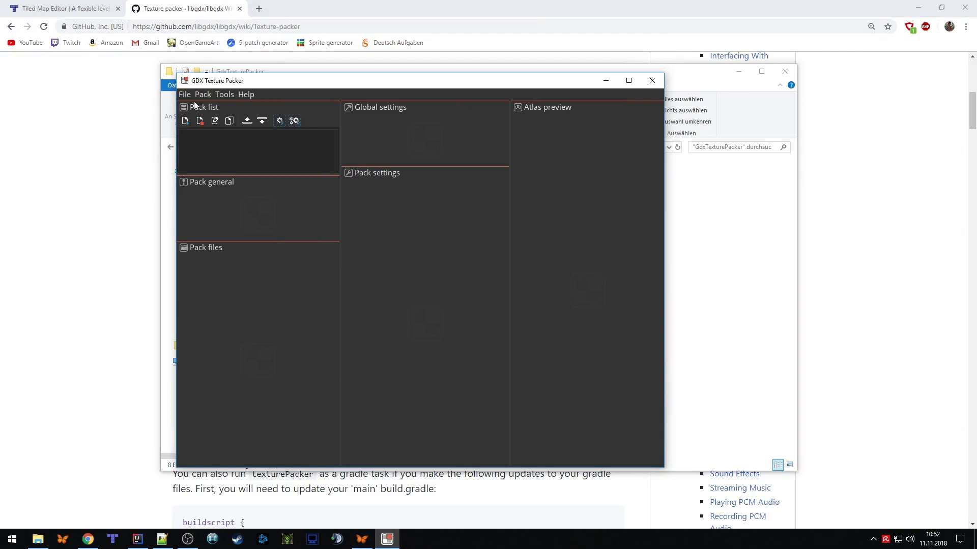
click(186, 121)
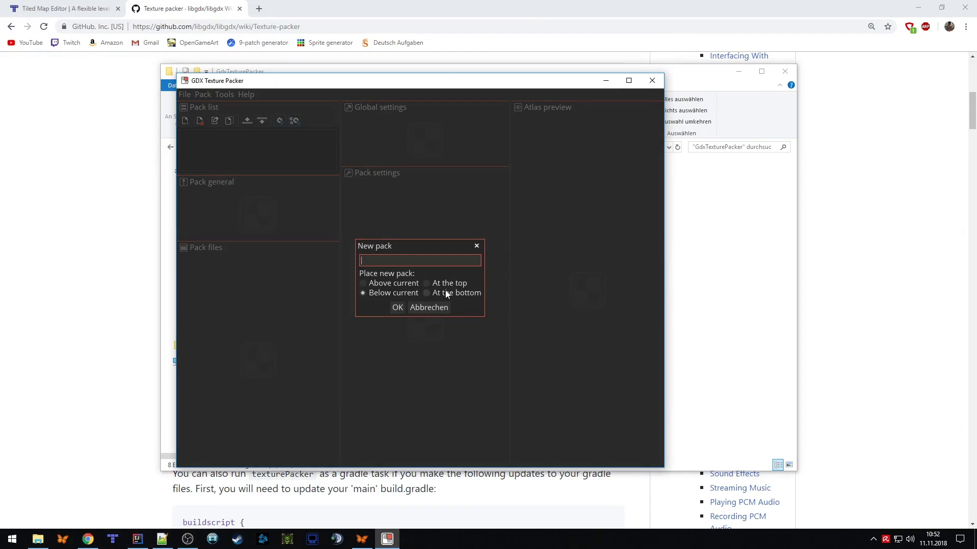
Create a pack named map and browse its output directory to YoutubeTutorial/android/assets
text(map)
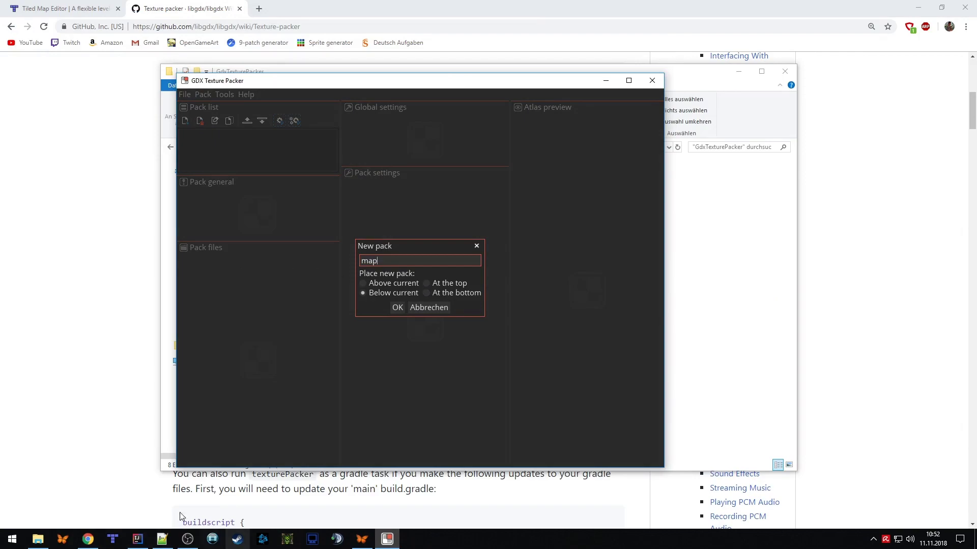
click(397, 307)
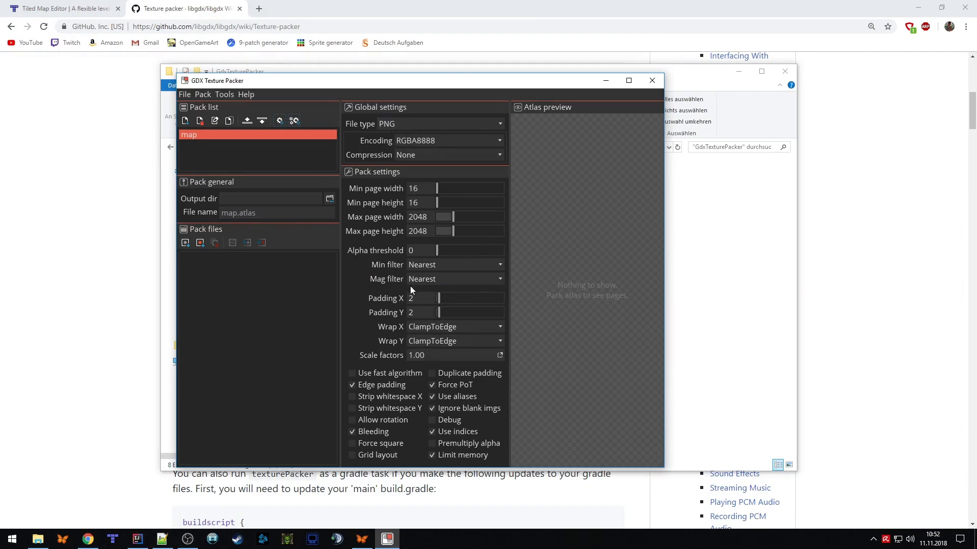
click(330, 198)
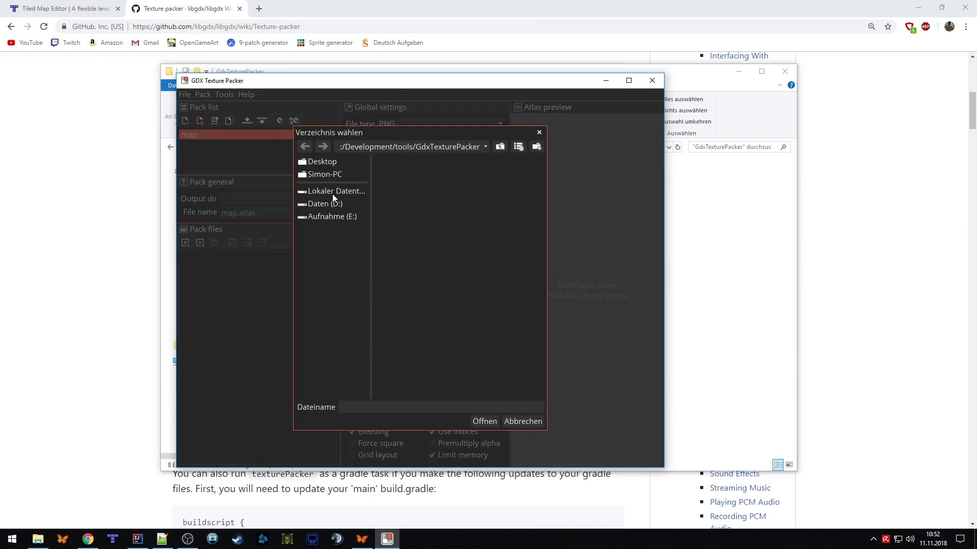
click(334, 193)
double_click(406, 163)
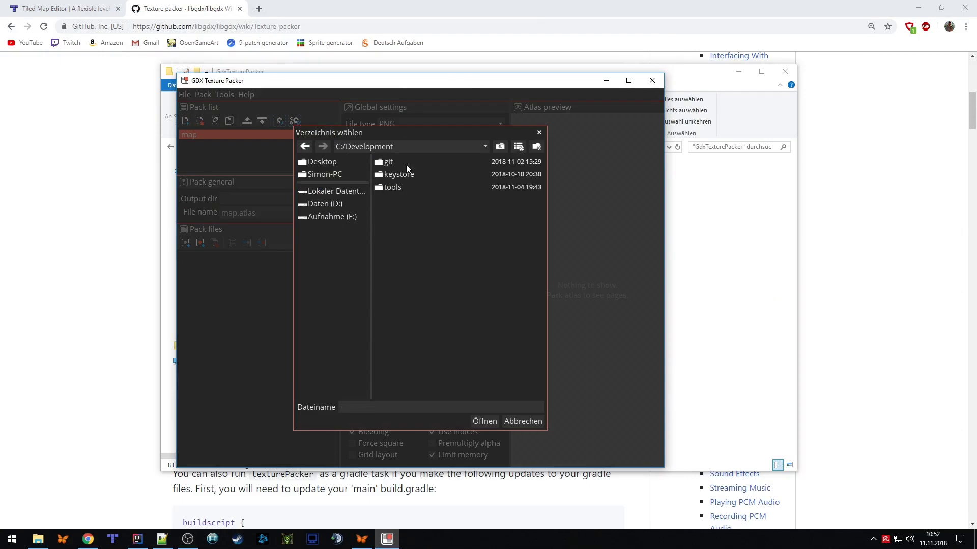
double_click(389, 162)
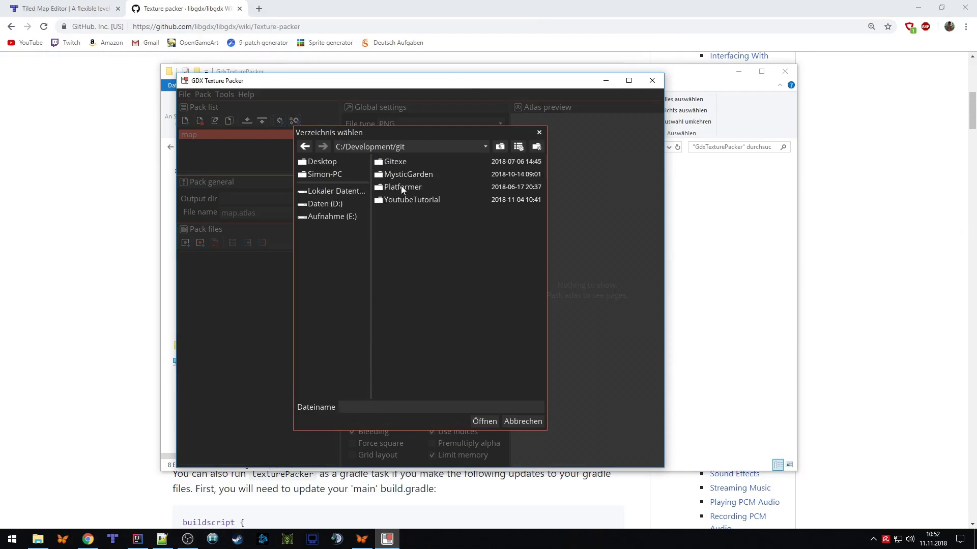
double_click(403, 201)
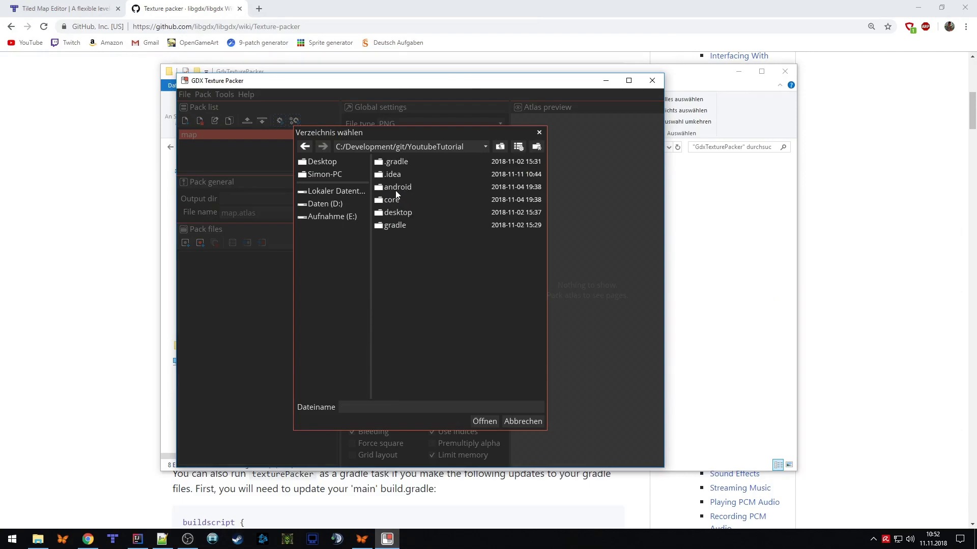
double_click(396, 190)
double_click(390, 165)
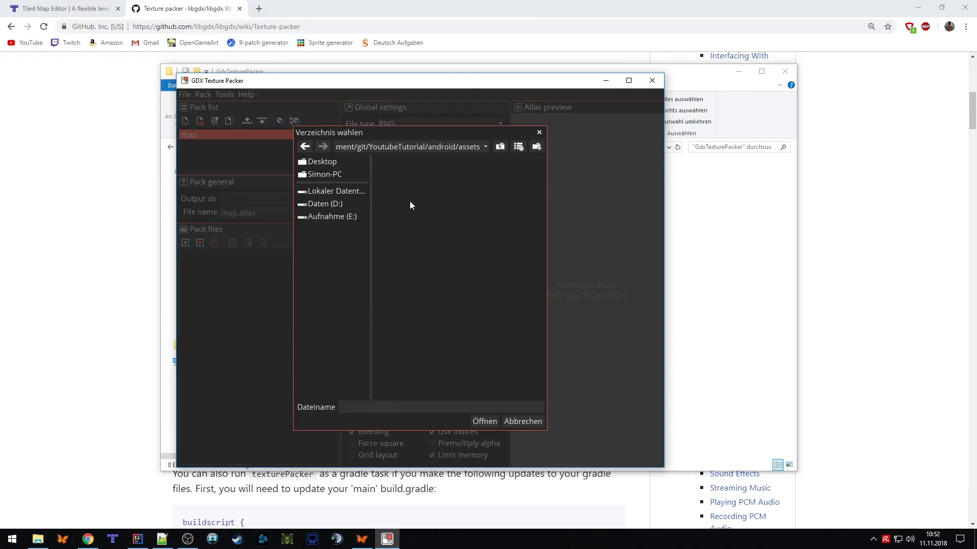
Make a new folder named map in assets and set it as the output directory
right_click(403, 181)
click(427, 189)
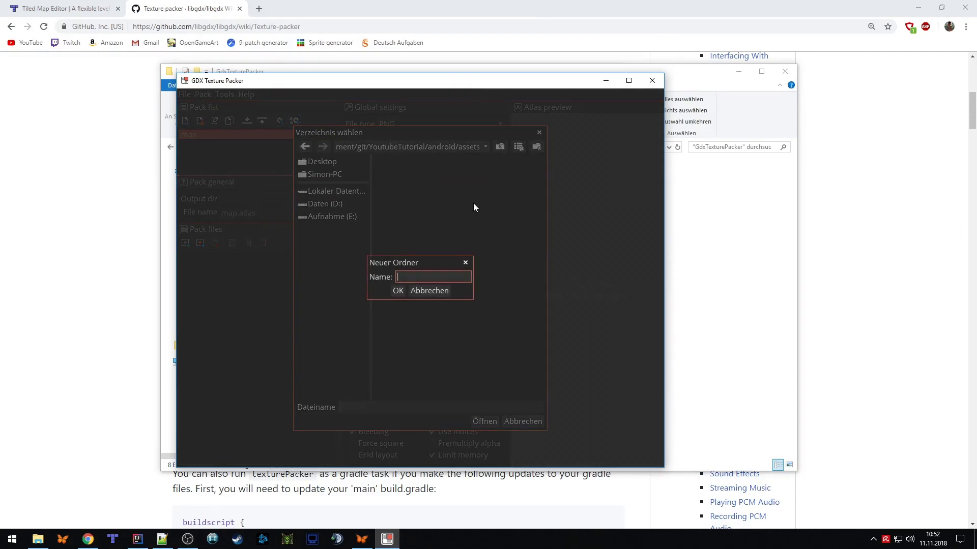
text(map)
key(Return)
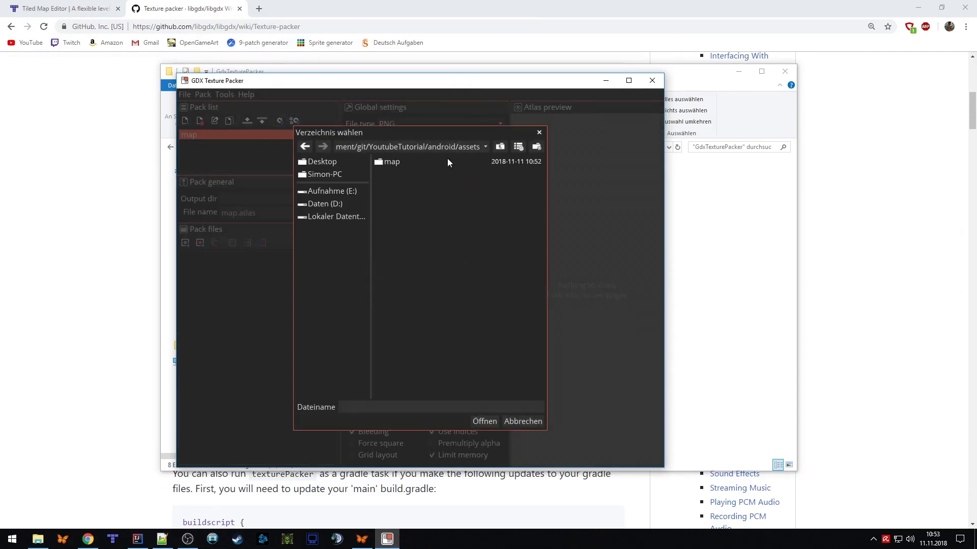
click(410, 162)
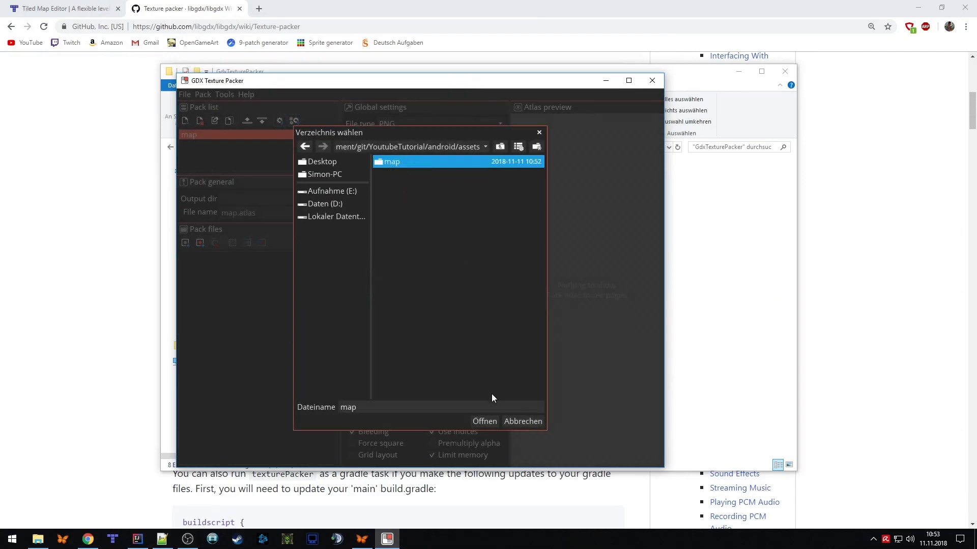
click(484, 421)
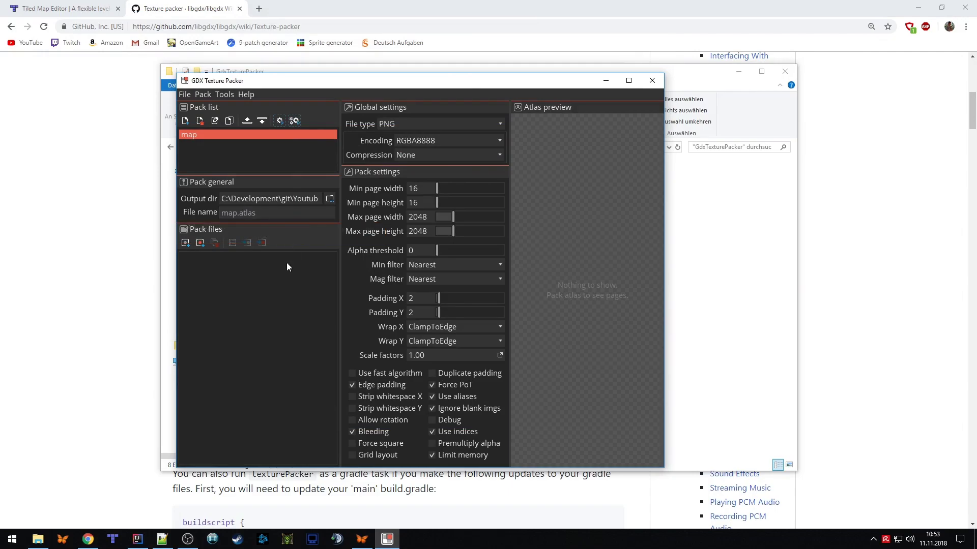
Add everything in Development_resources/assets/tiles, from crystal through statue_cat.png, as input files
click(186, 243)
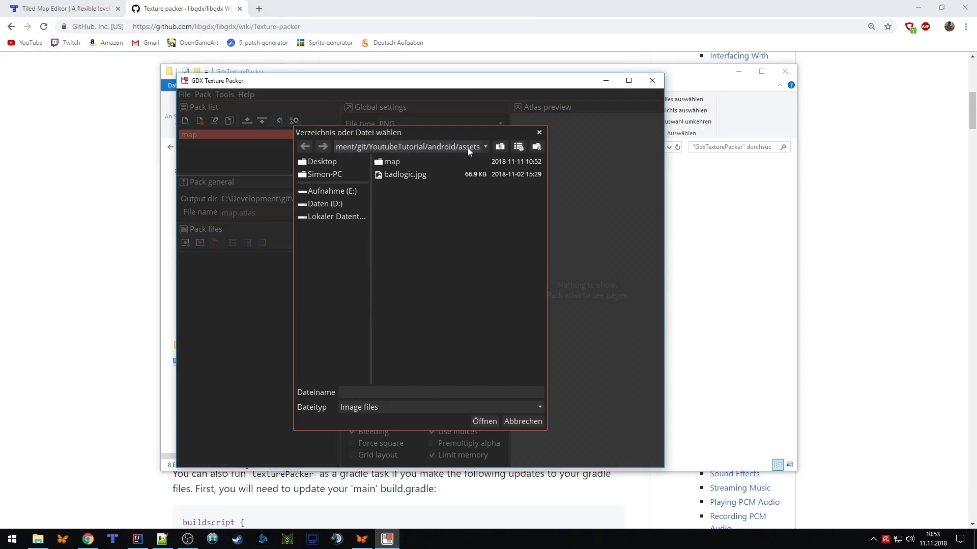
click(484, 146)
click(398, 197)
double_click(398, 198)
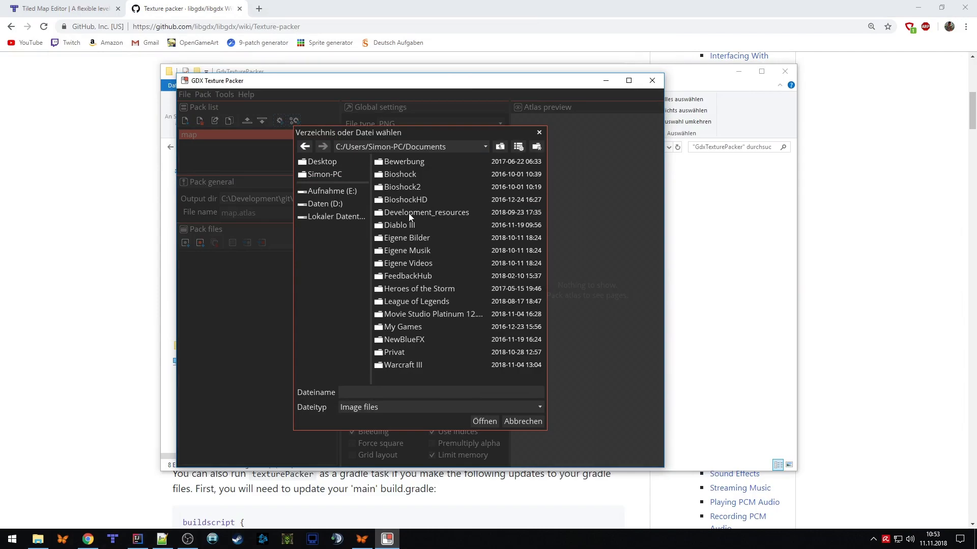
double_click(408, 213)
double_click(389, 164)
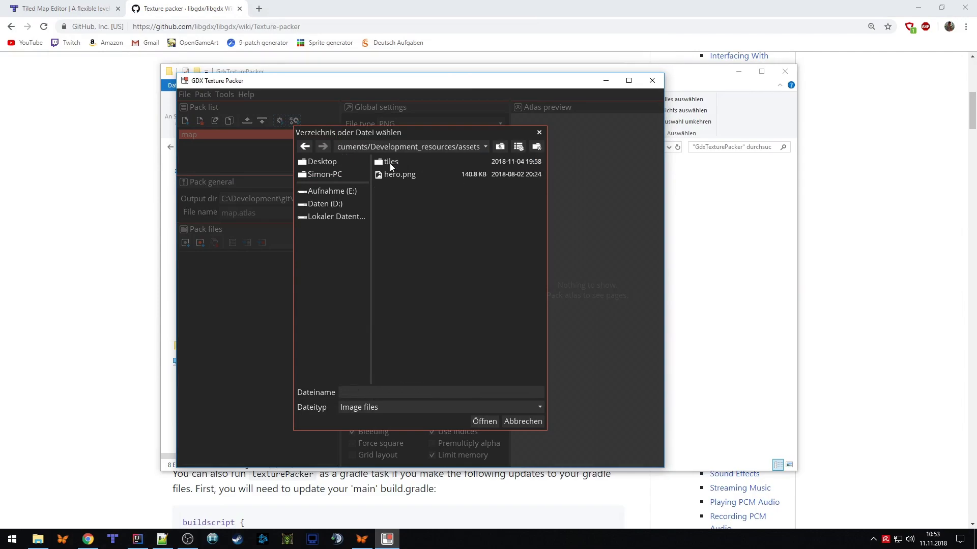
double_click(389, 164)
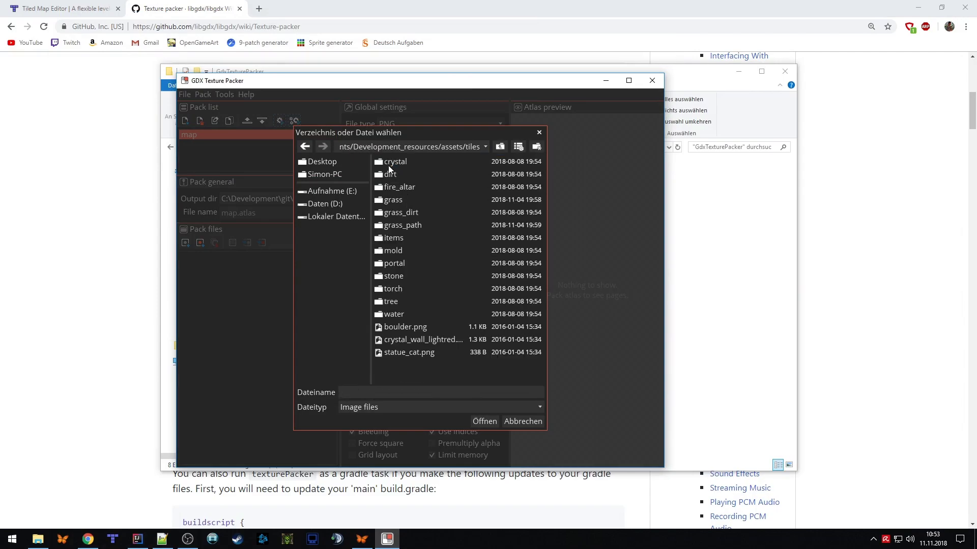
click(387, 161)
shift+click(408, 350)
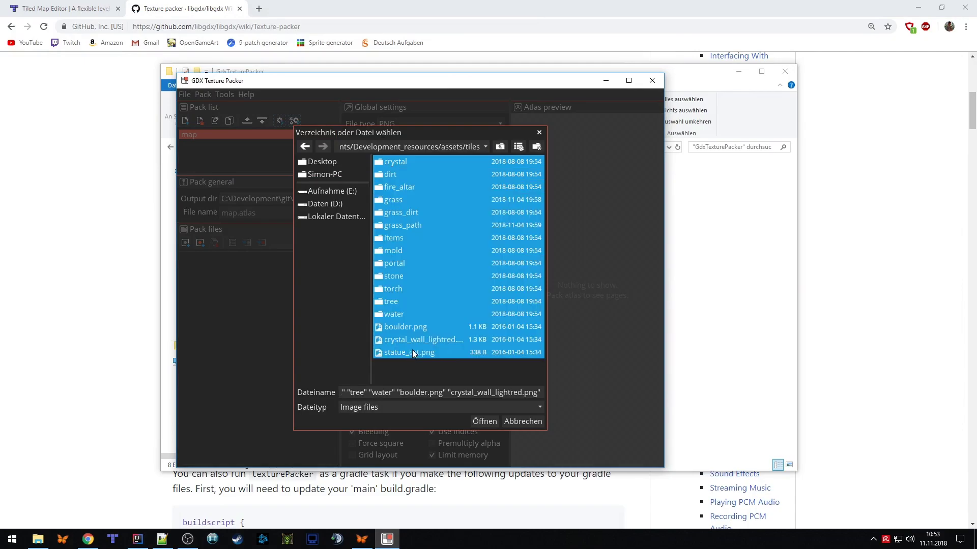
click(484, 425)
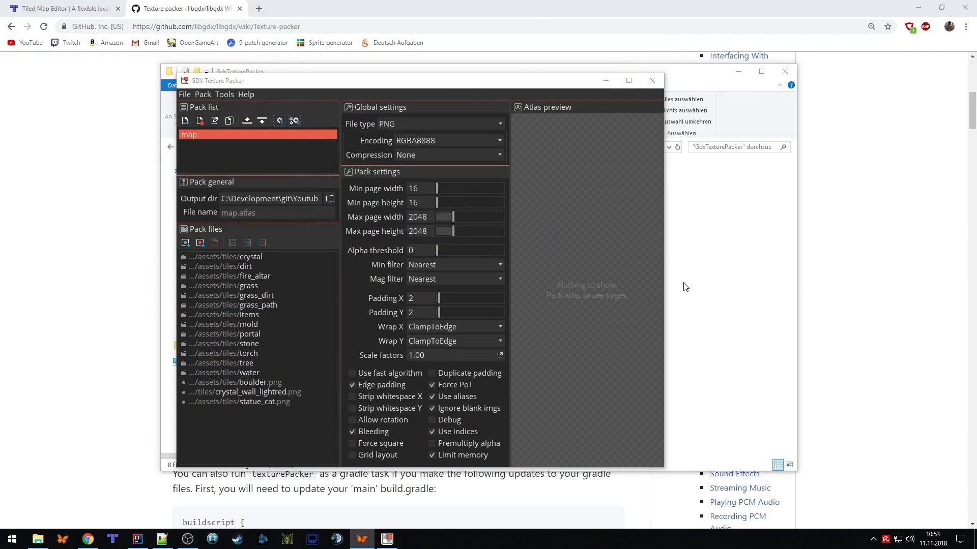
Widen the packer window, lower max page width to 1024, and begin re-entering max page height
drag(664, 284, 859, 293)
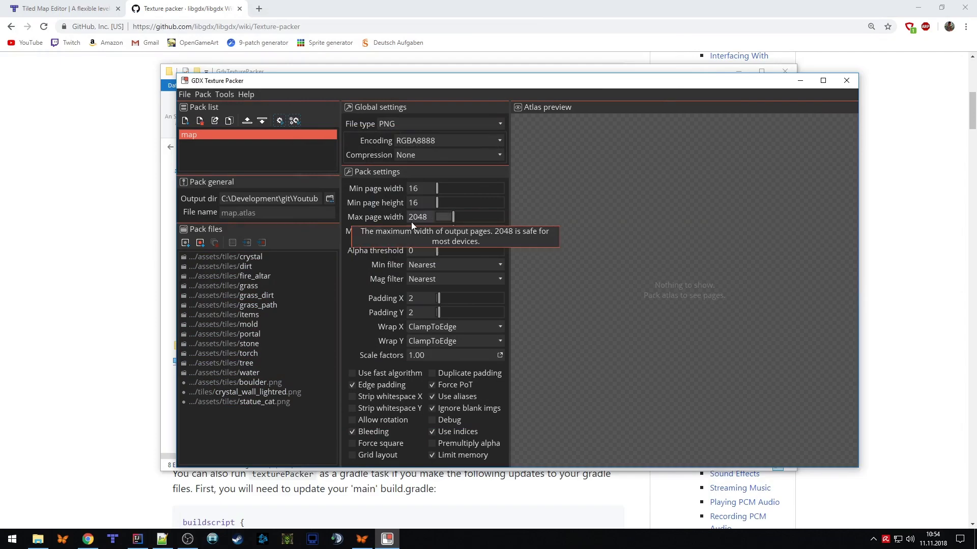
drag(452, 219, 447, 233)
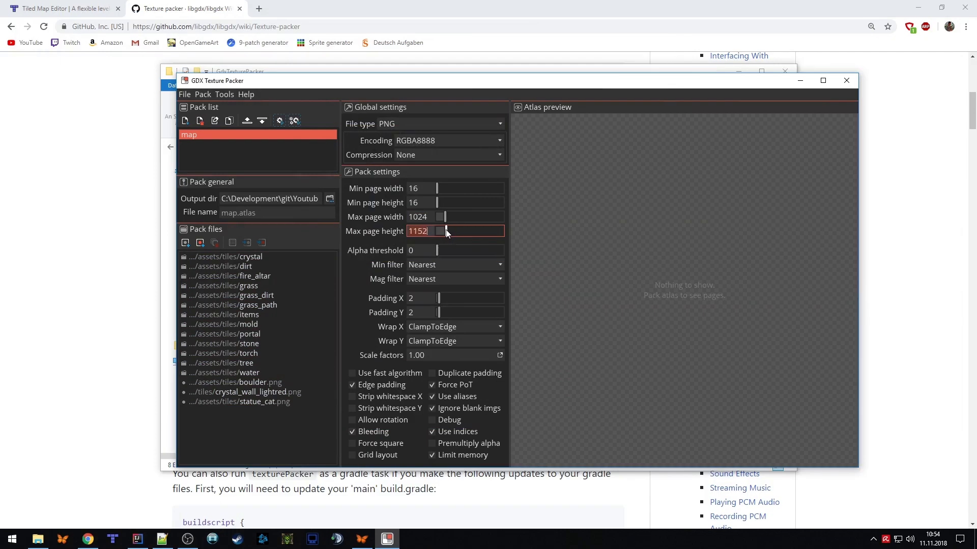
key(BackSpace)
key(BackSpace)
key(BackSpace)
text(0247)
mouse_move(377, 432)
mouse_move(436, 376)
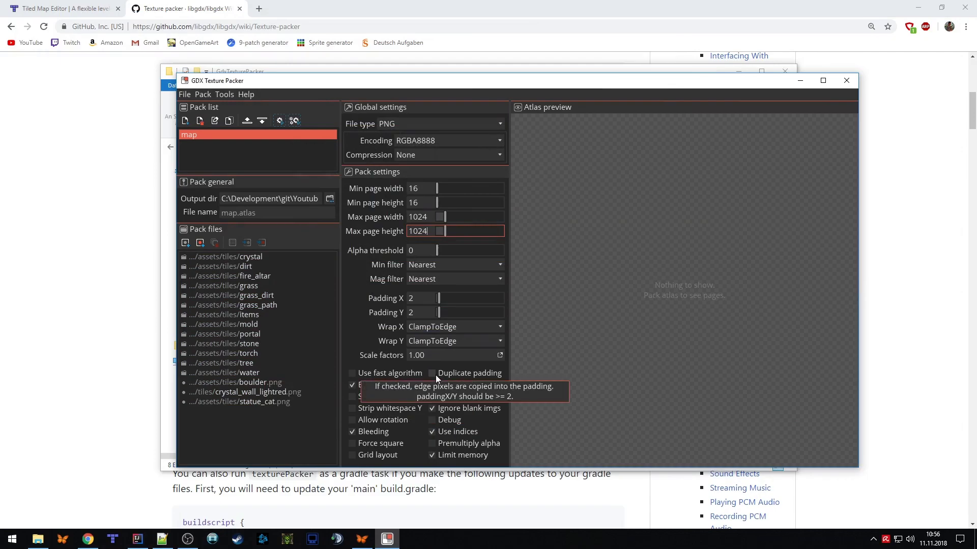
click(436, 374)
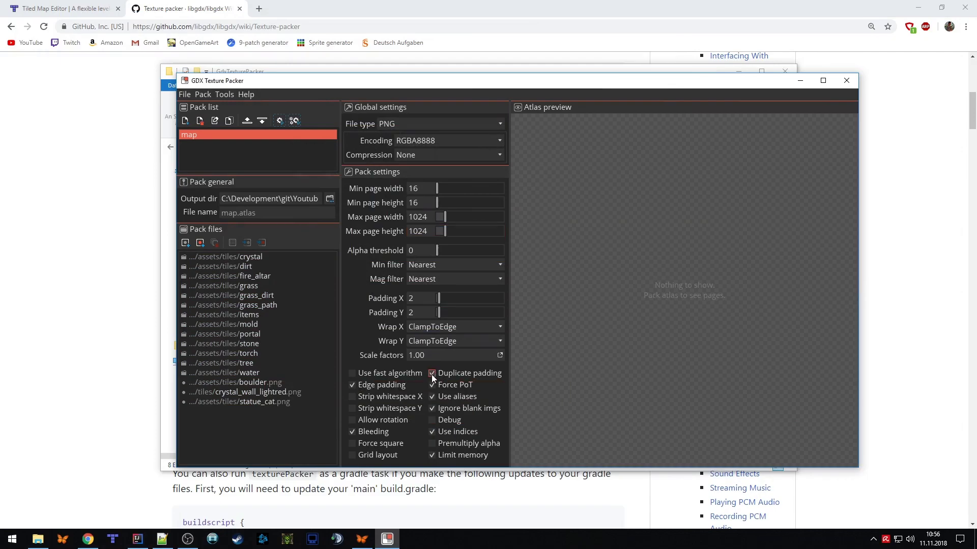
mouse_move(433, 376)
mouse_move(465, 386)
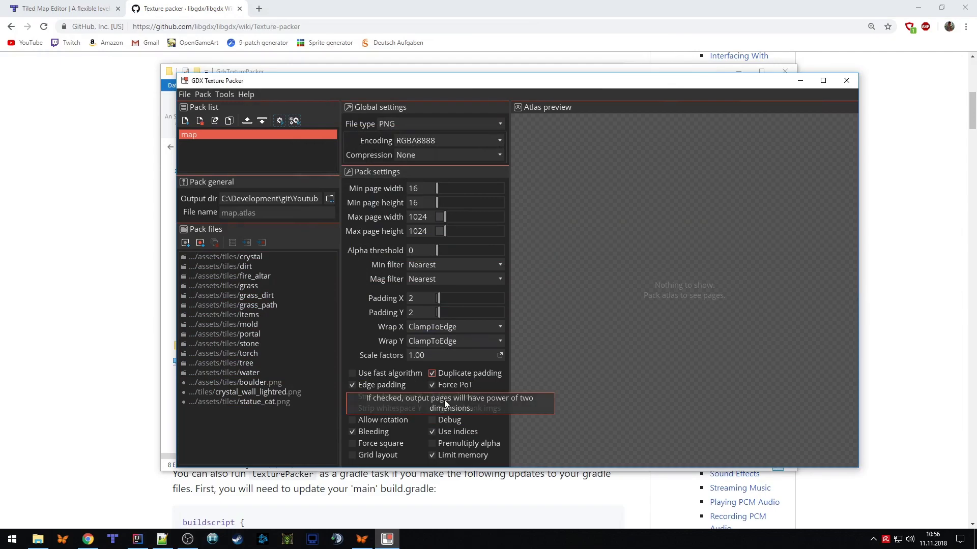
click(375, 453)
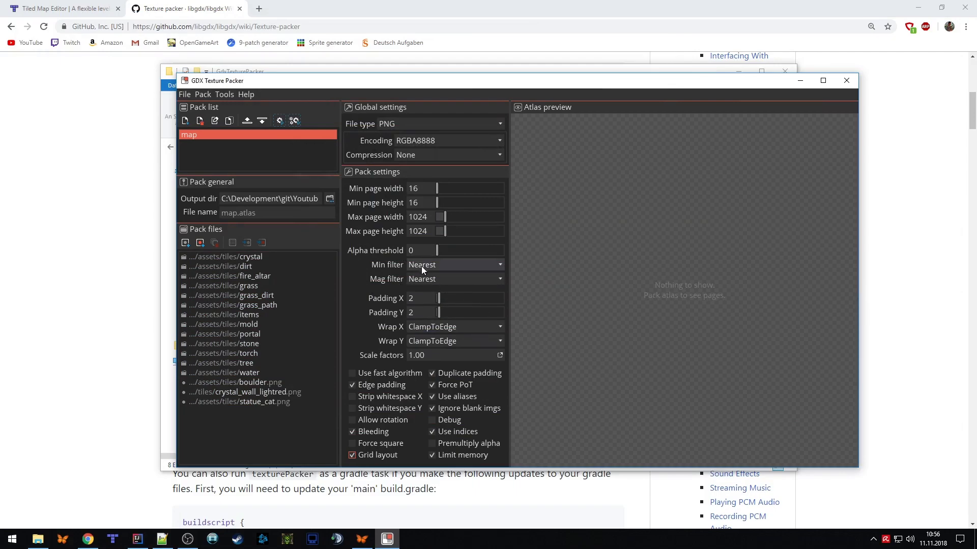
click(461, 263)
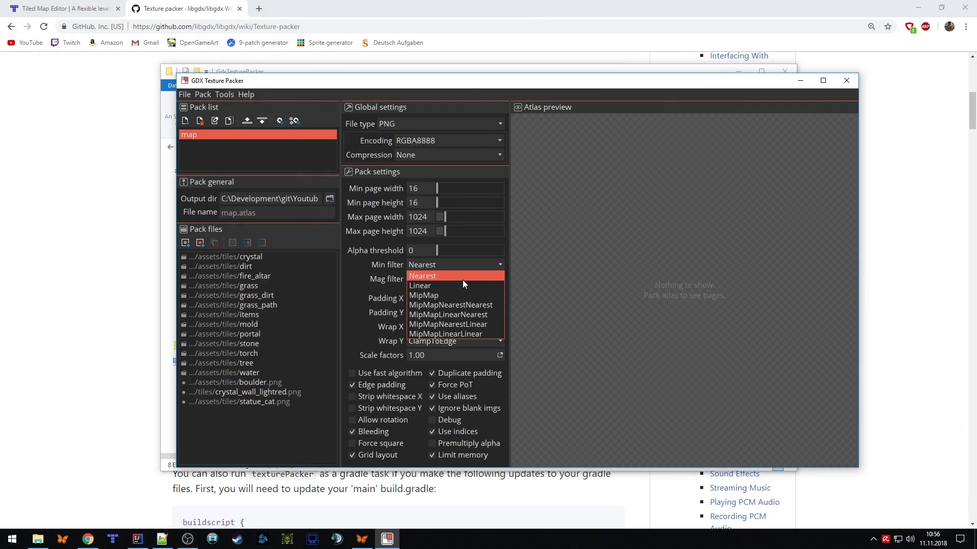
click(443, 286)
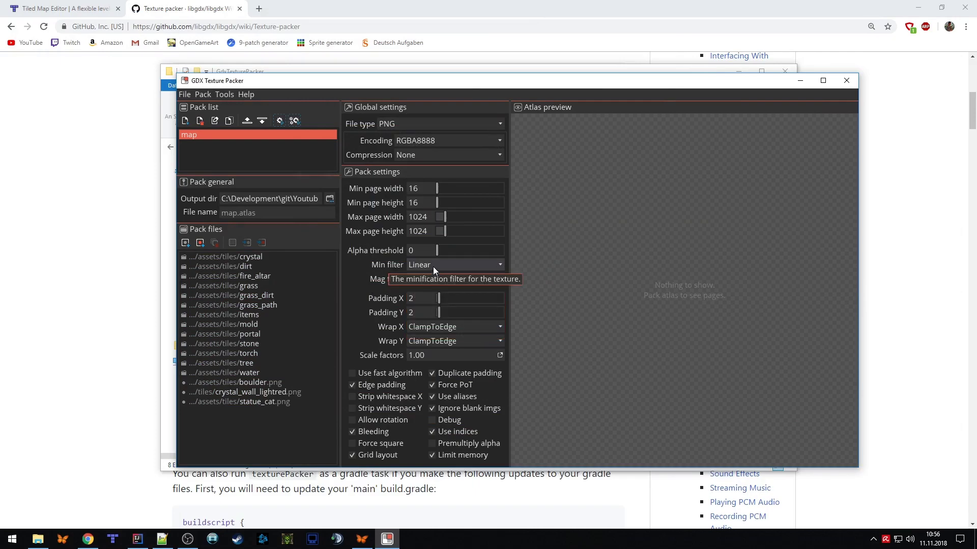
click(433, 267)
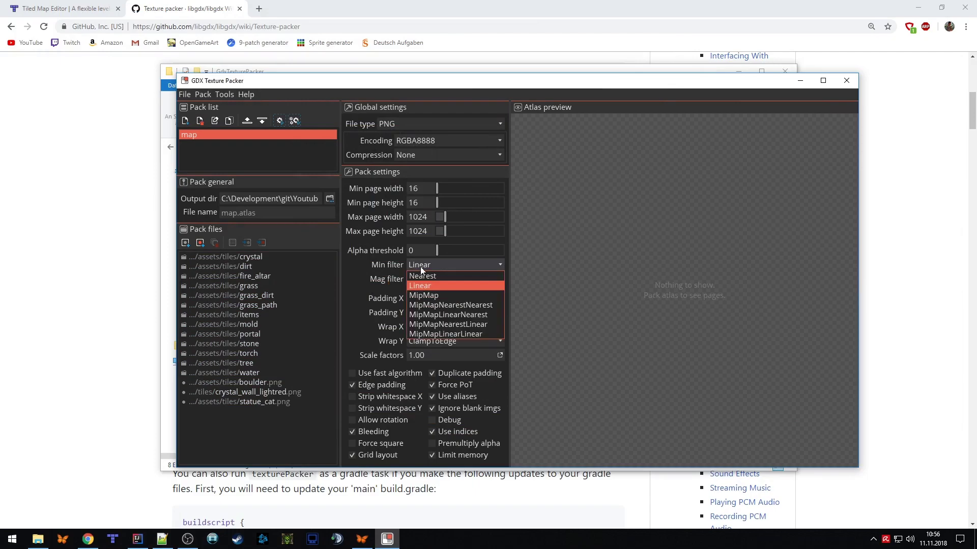
click(423, 277)
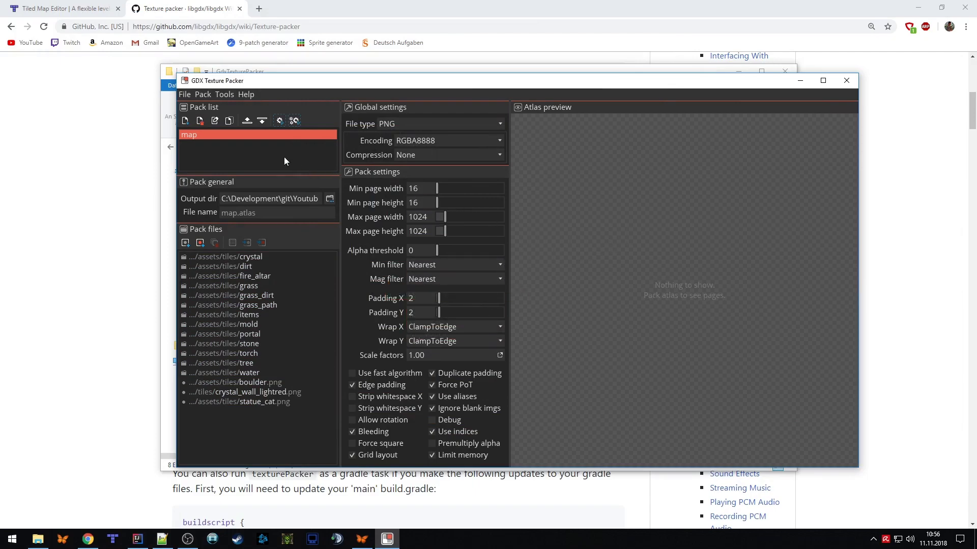
Pack the map tiles into a single 1024 x 256 atlas page and close the progress report
click(280, 122)
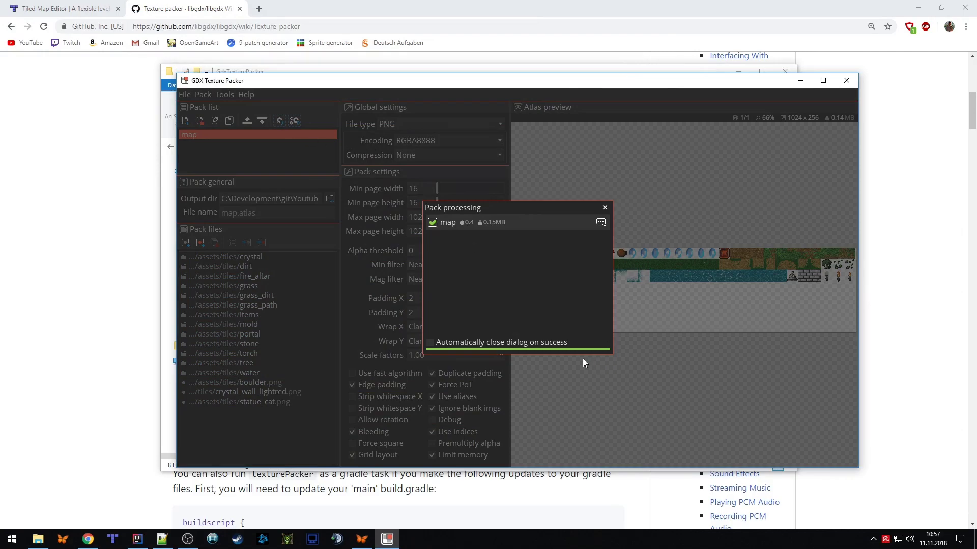
click(605, 208)
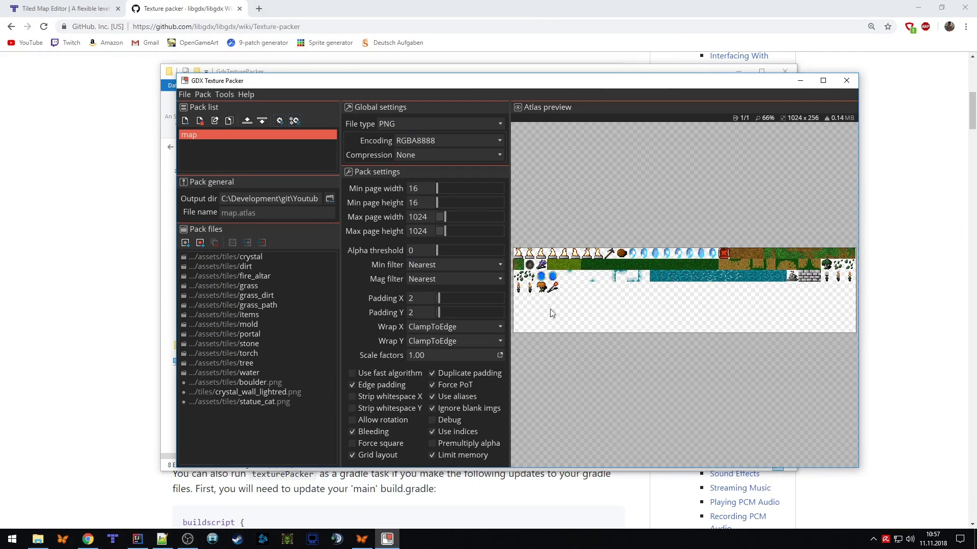
mouse_move(517, 252)
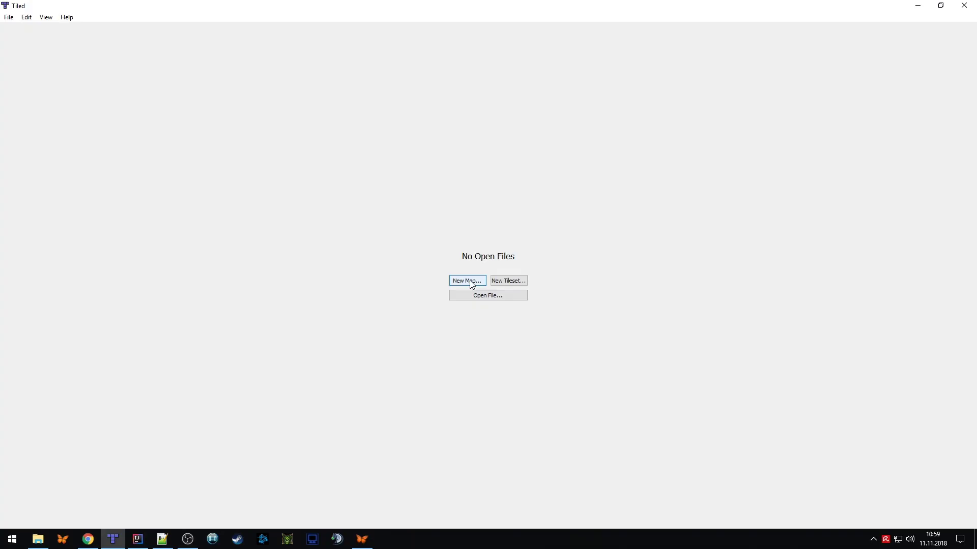
Set up a new orthogonal map: Base64 (zlib compressed), fixed 64×64 tiles, 32 x 32 px tile size
click(470, 281)
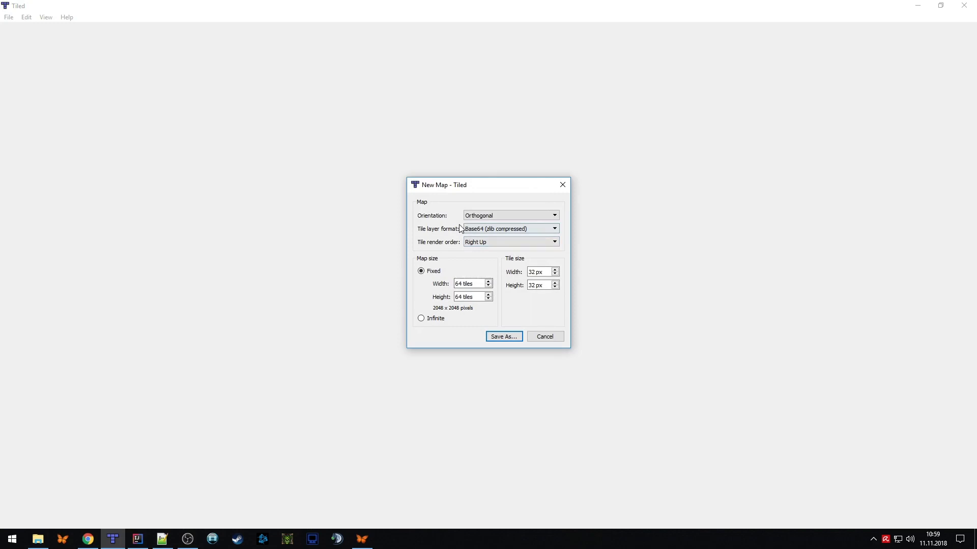
click(499, 229)
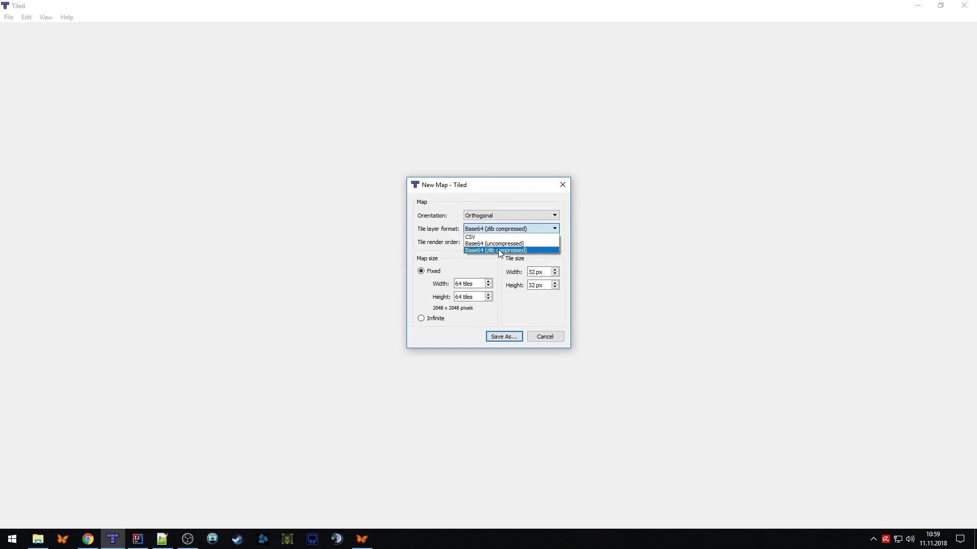
click(499, 251)
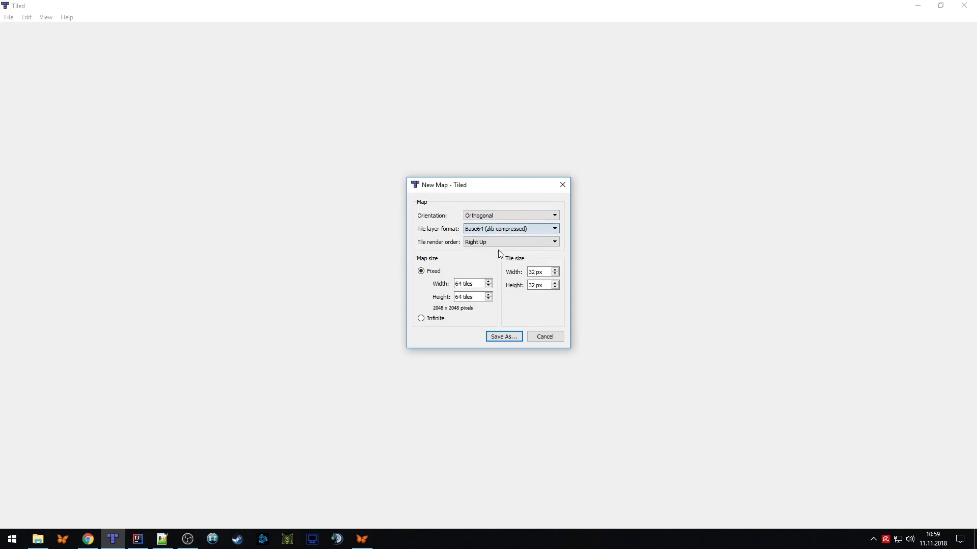
double_click(533, 285)
click(437, 320)
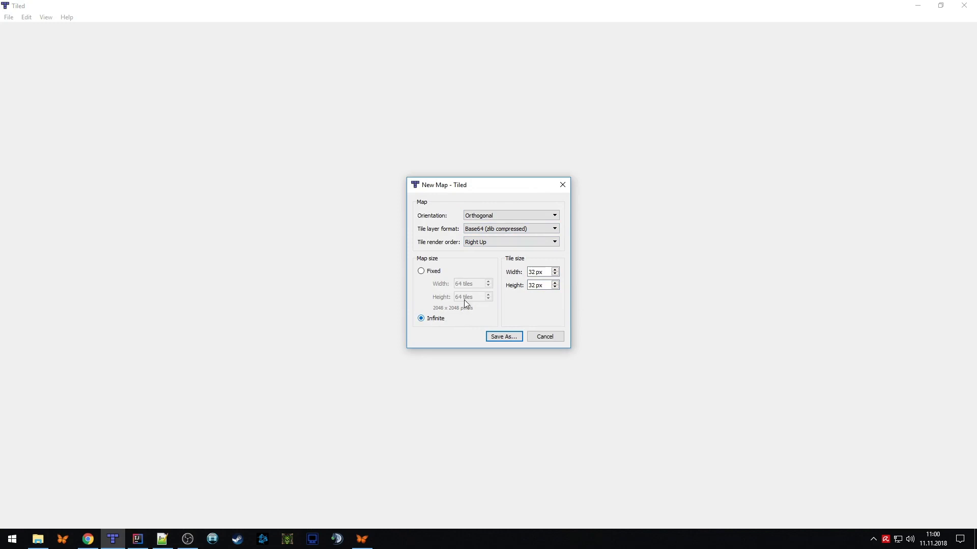
click(432, 272)
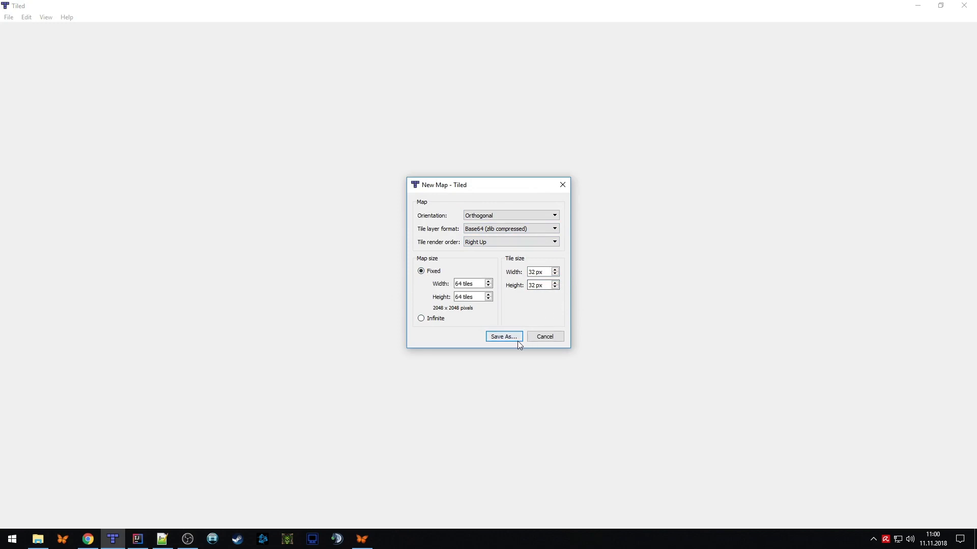
Save the new map as map.tmx in the assets map folder, overwriting the old file
click(504, 337)
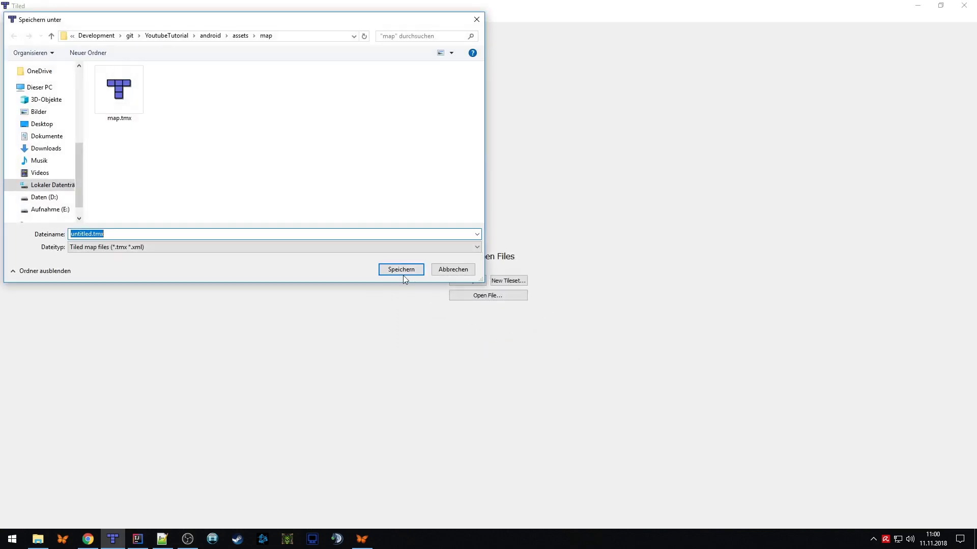
click(120, 97)
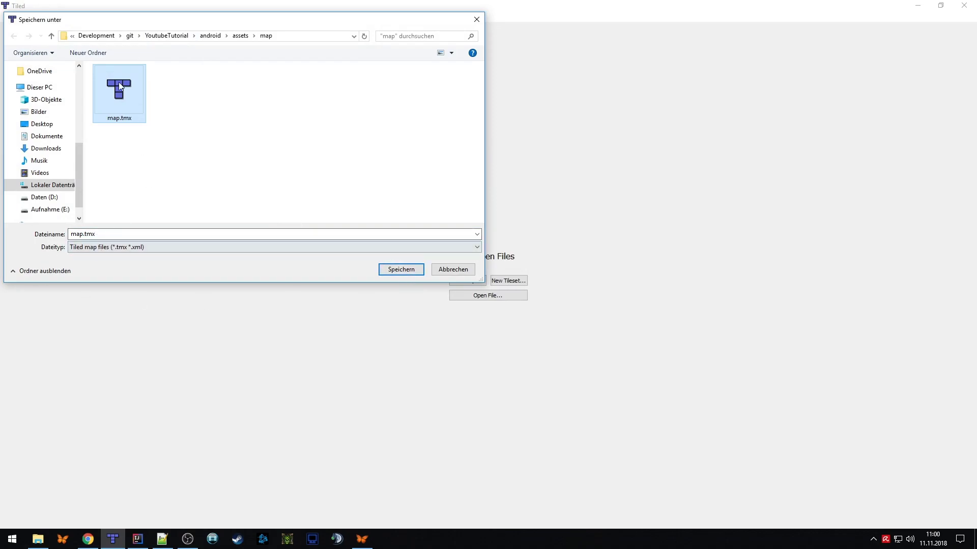
click(405, 270)
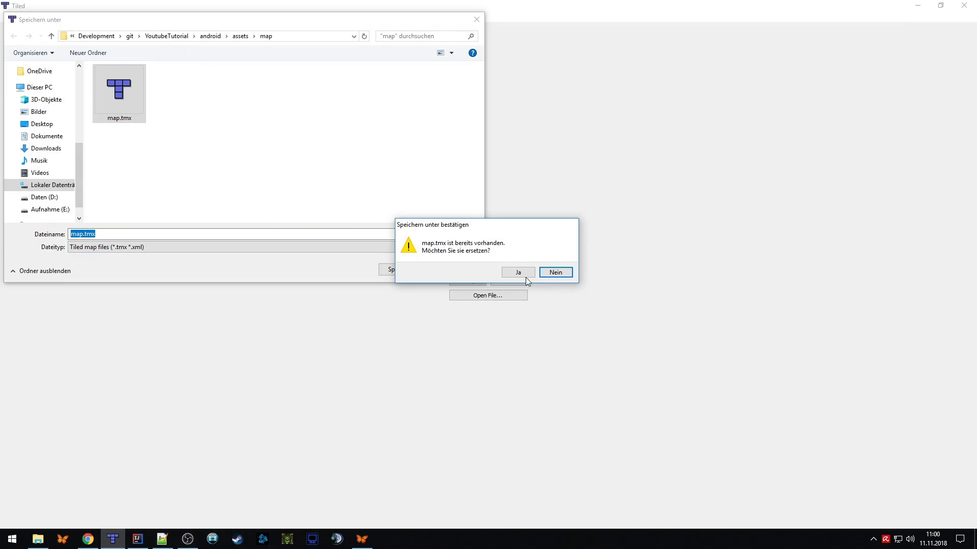
click(522, 274)
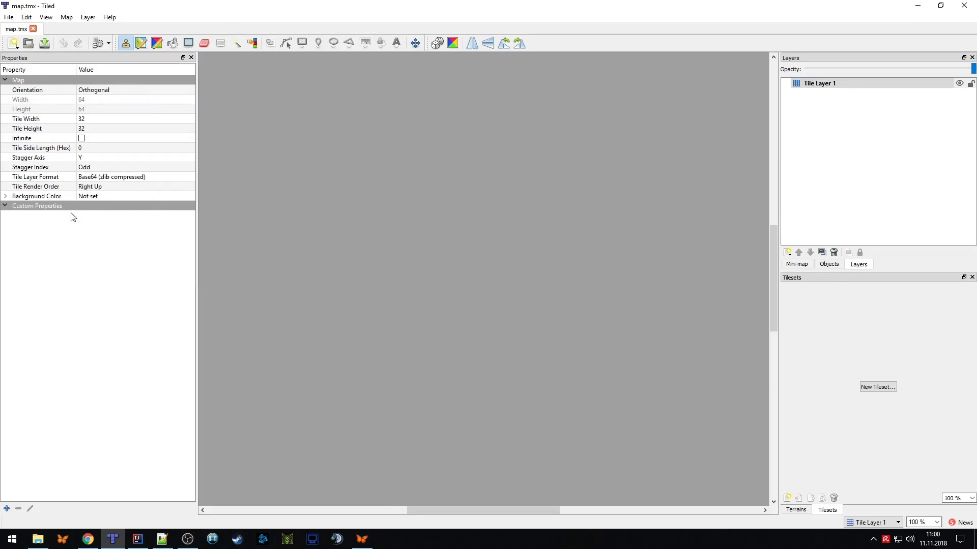
Create a tileset named 'tileset' from map.png with 32 px tiles and 2 px spacing
click(5, 206)
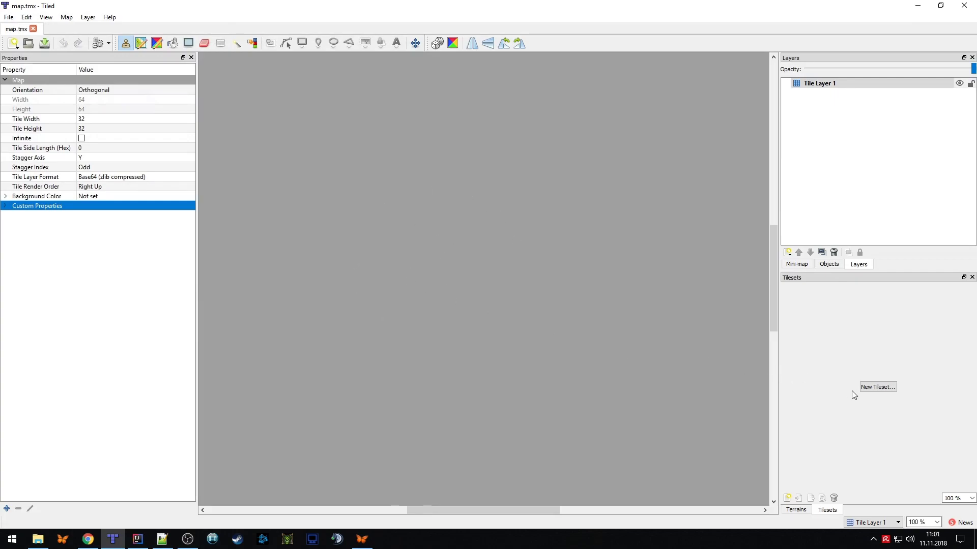
click(871, 388)
click(885, 390)
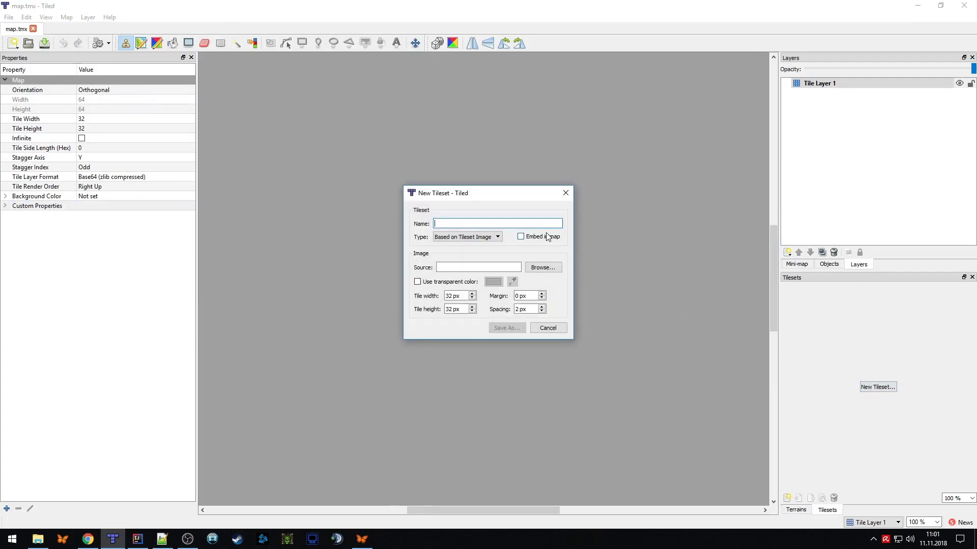
text(tileset)
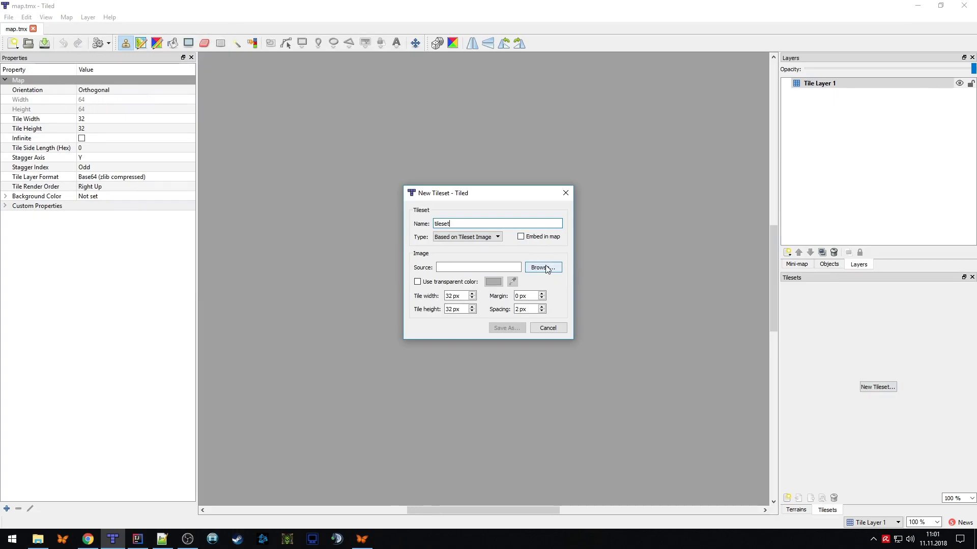
click(544, 268)
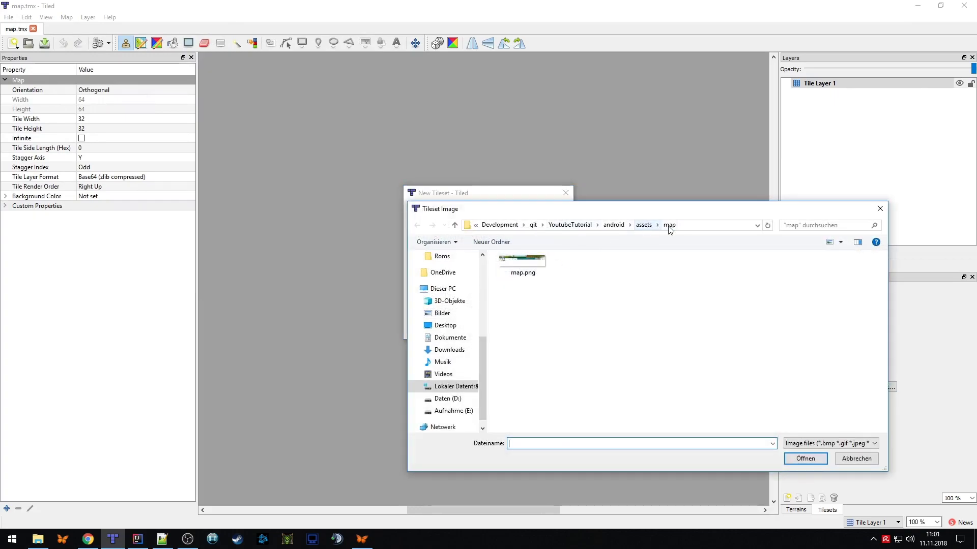
click(528, 261)
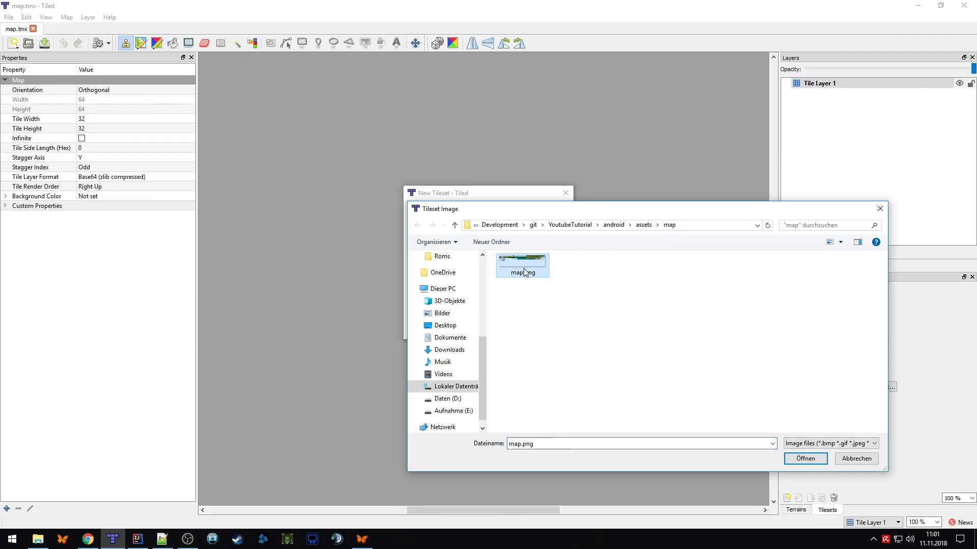
click(813, 460)
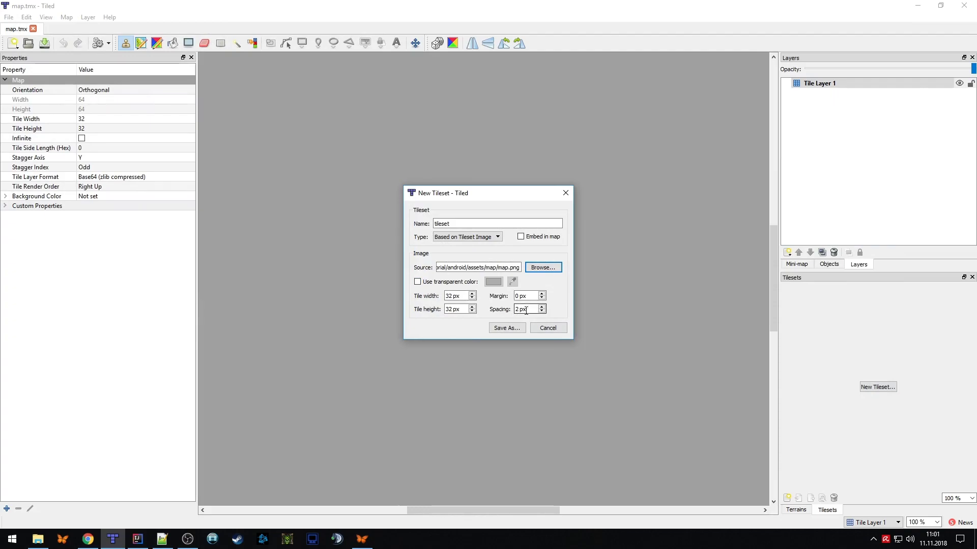
Save the new tileset as tileset.tsx, reusing the existing file
click(506, 328)
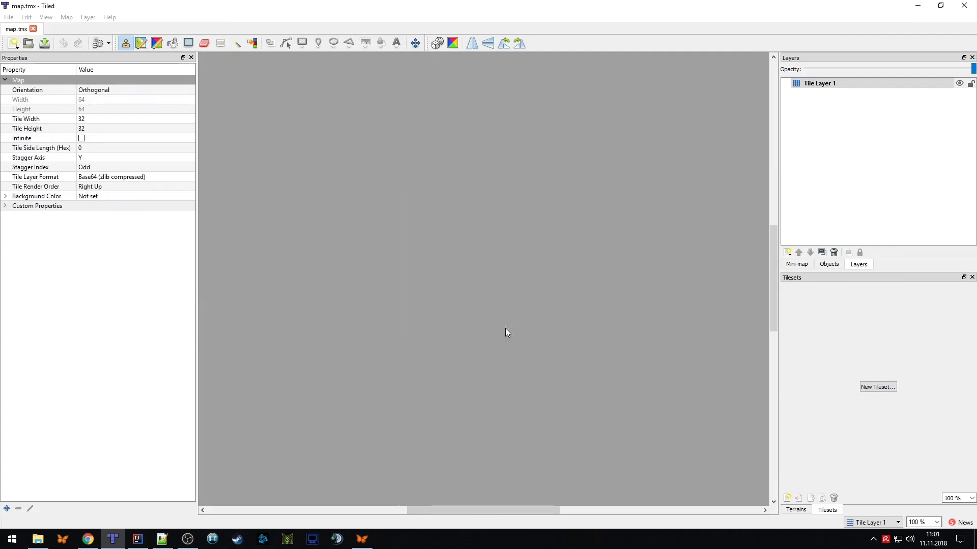
click(112, 97)
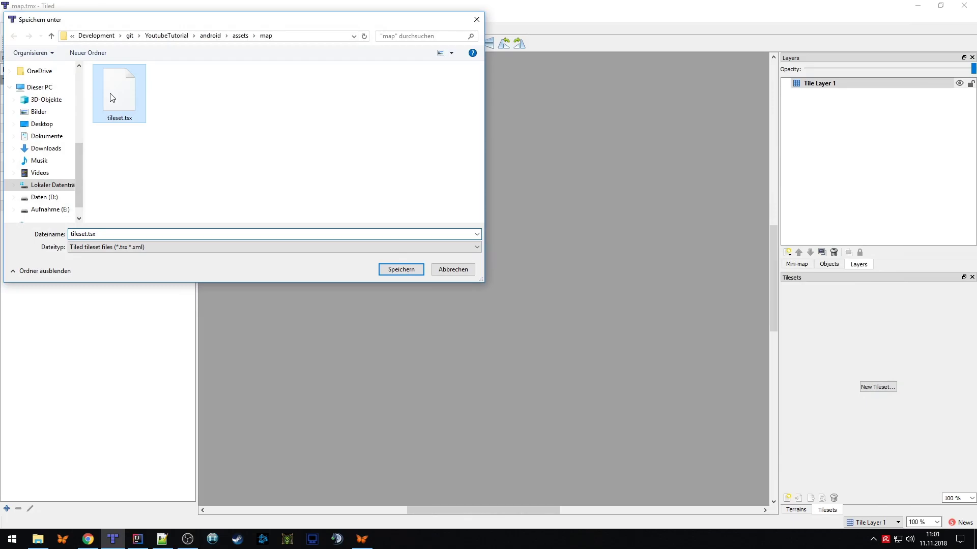
click(408, 274)
Confirm overwriting tileset.tsx and go back to the map.tmx document
click(517, 273)
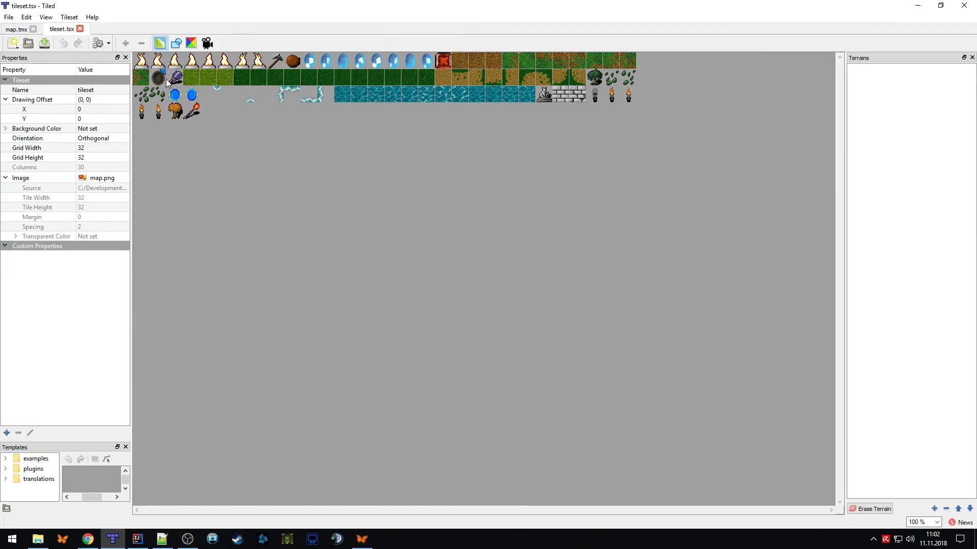
click(16, 29)
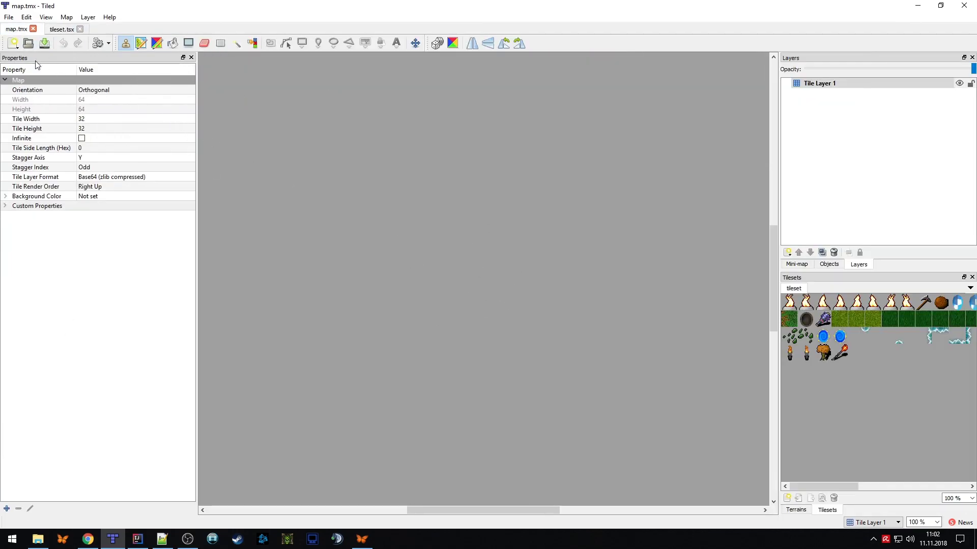
click(45, 18)
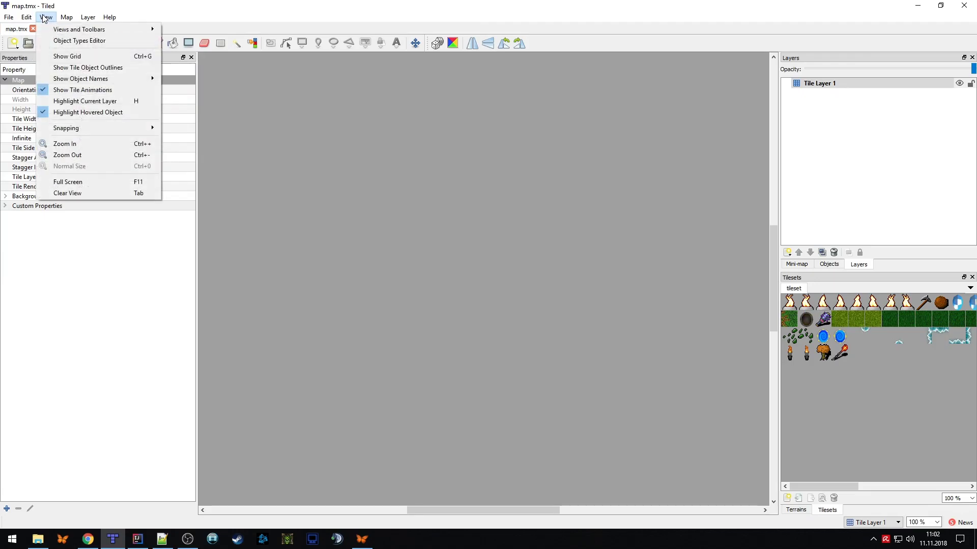
click(96, 57)
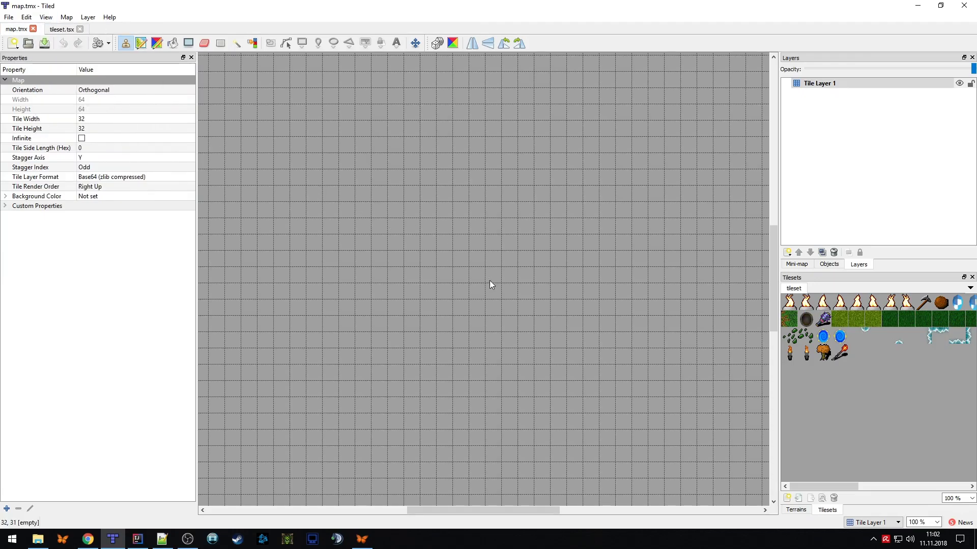
scroll(501, 295, down, 6)
scroll(502, 295, up, 1)
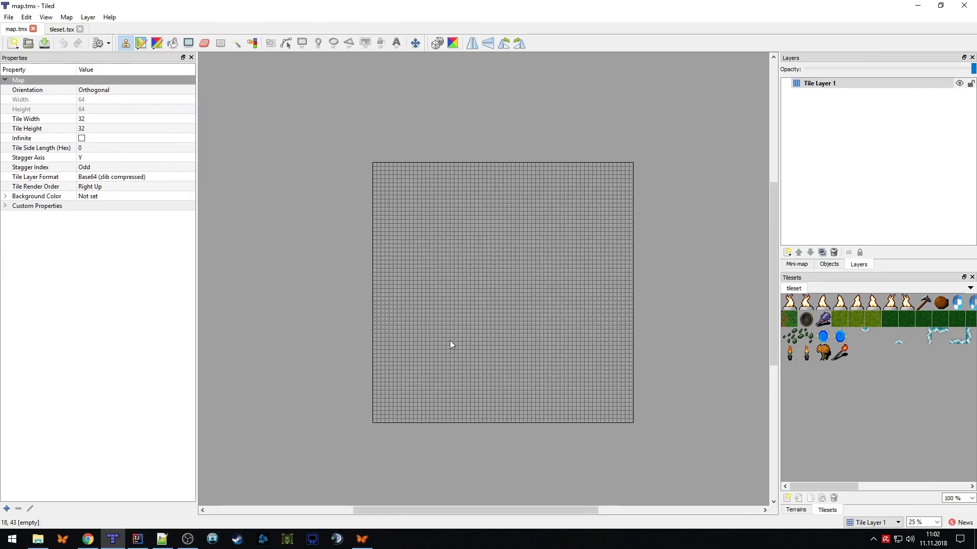
scroll(451, 340, up, 3)
scroll(396, 333, down, 2)
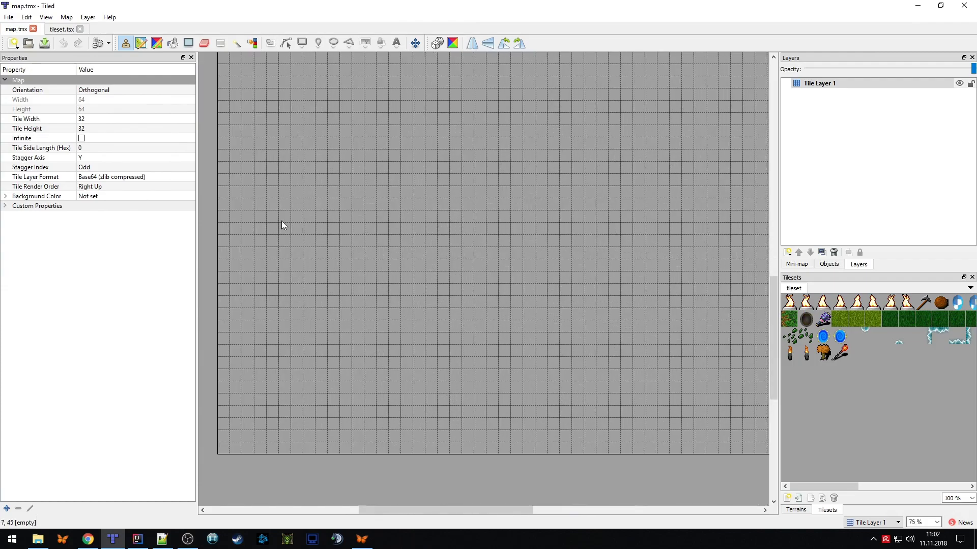
click(174, 44)
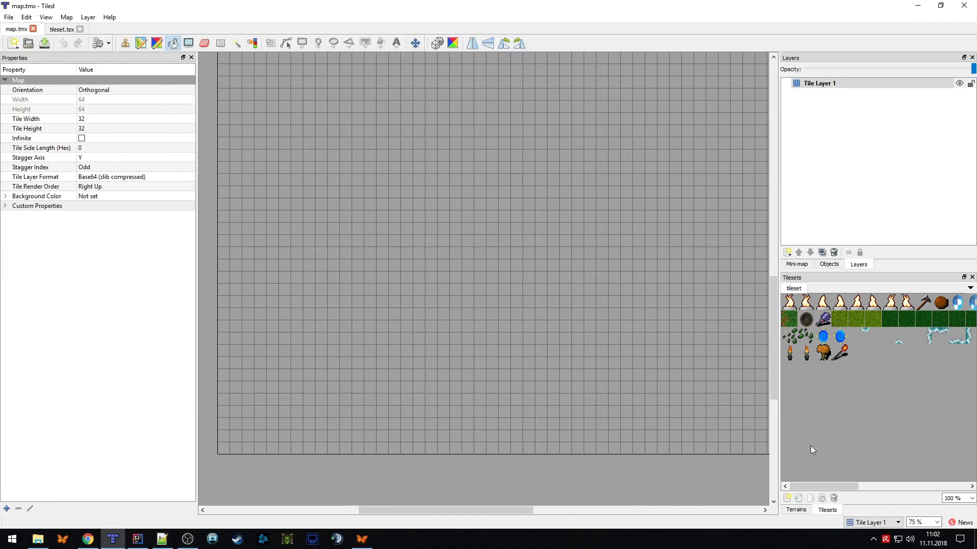
mouse_move(826, 485)
mouse_down()
mouse_move(941, 490)
mouse_move(819, 483)
mouse_up()
click(888, 319)
click(397, 290)
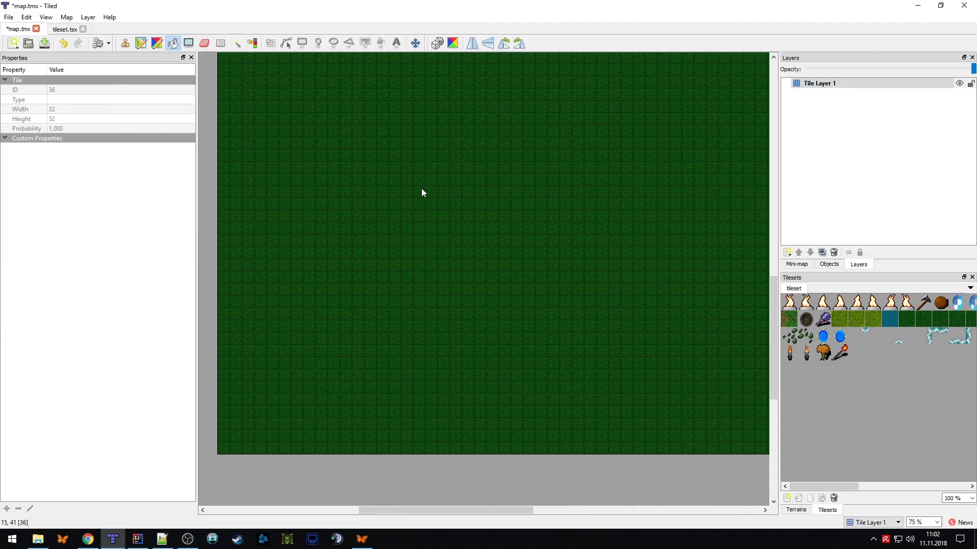
Rename Tile Layer 1 to 'ground'
click(819, 84)
double_click(814, 85)
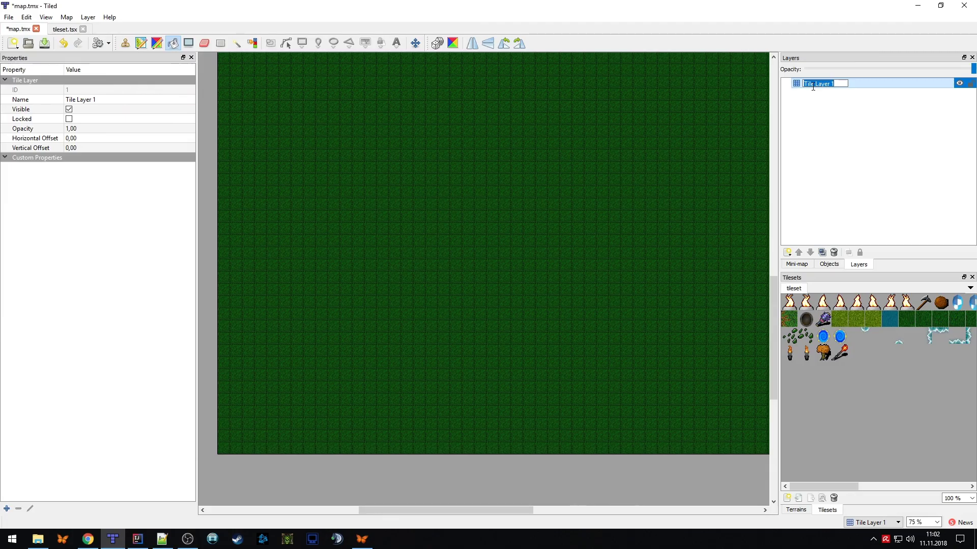
text(background)
key(BackSpace)
key(BackSpace)
key(BackSpace)
key(BackSpace)
key(BackSpace)
key(BackSpace)
key(BackSpace)
key(BackSpace)
key(BackSpace)
key(BackSpace)
text(ground)
key(Return)
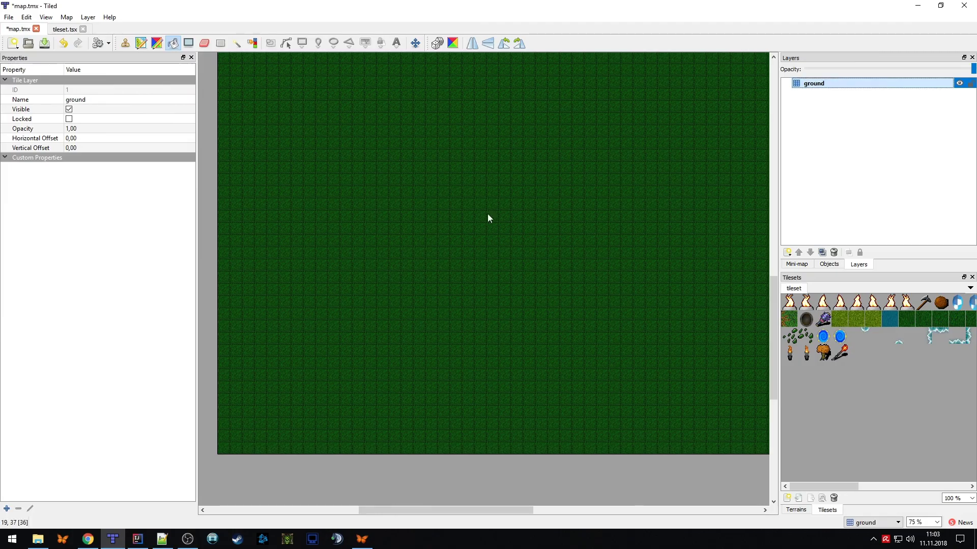
Add two new tile layers named background_1 and background_2
click(787, 253)
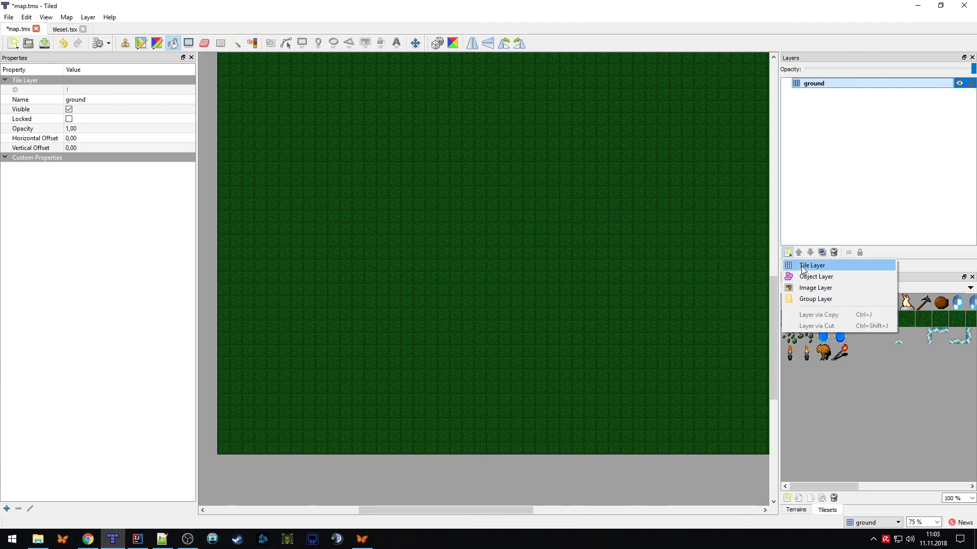
click(803, 266)
text(baclgrou)
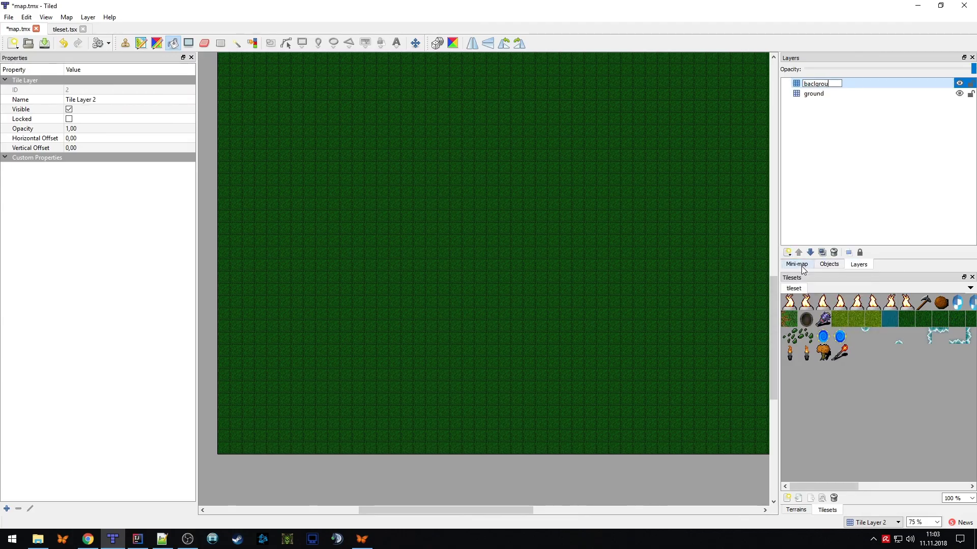
key(BackSpace)
key(BackSpace)
key(BackSpace)
text(kground_1)
key(Return)
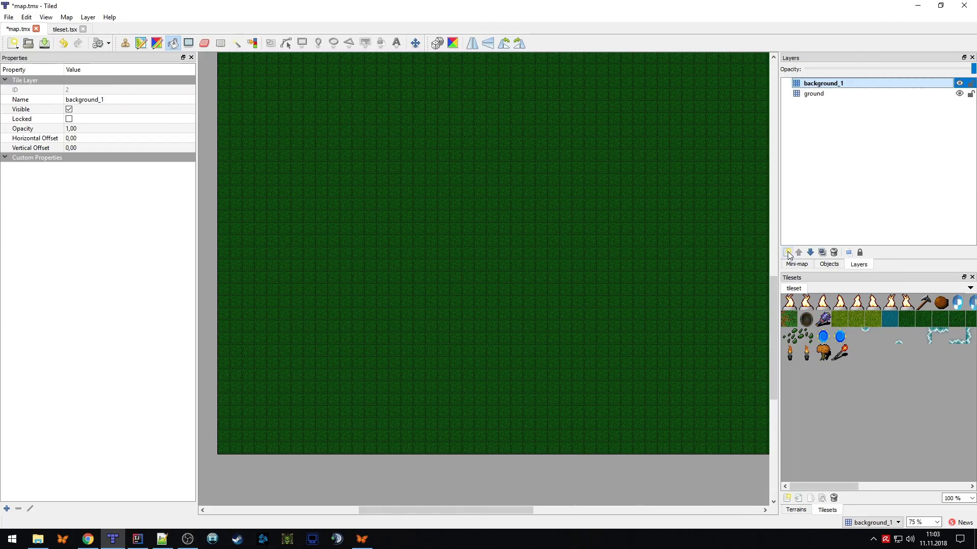
click(787, 252)
click(809, 263)
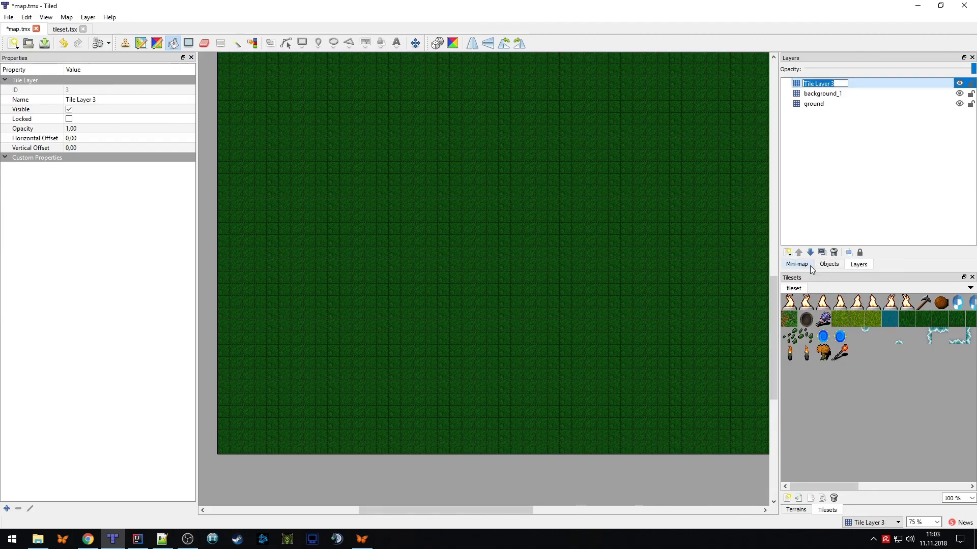
text(background_2)
key(Return)
Add a foreground_1 tile layer on top and make ground the active layer
click(787, 252)
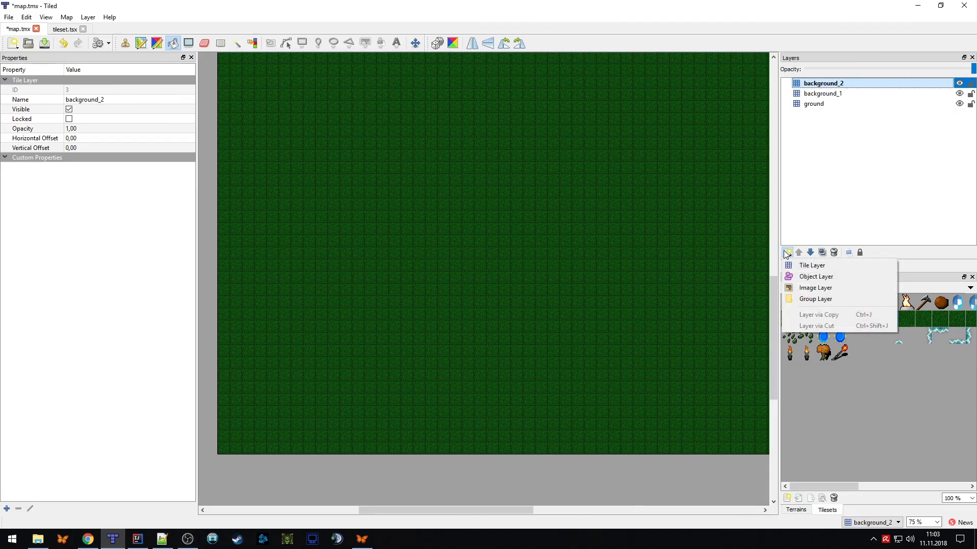
click(812, 265)
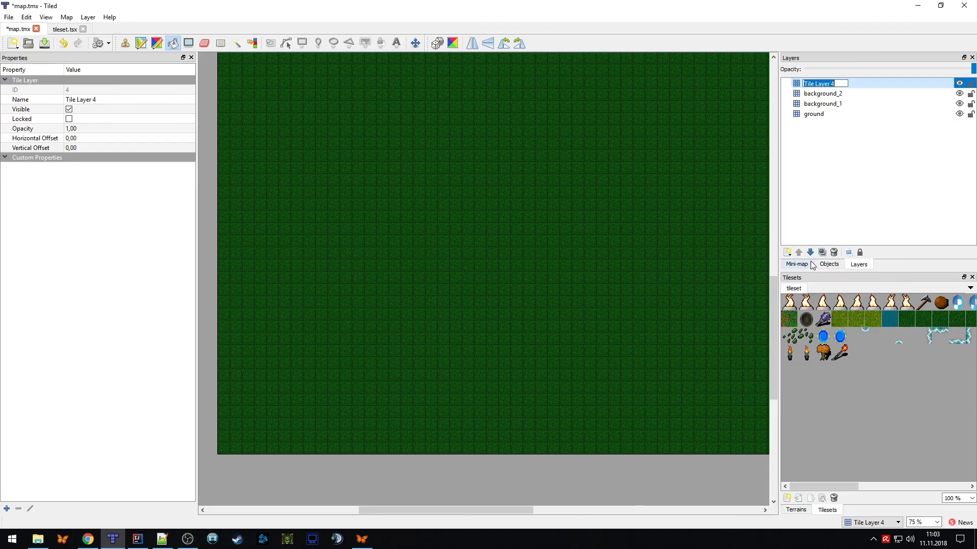
text(foreground_1)
key(Return)
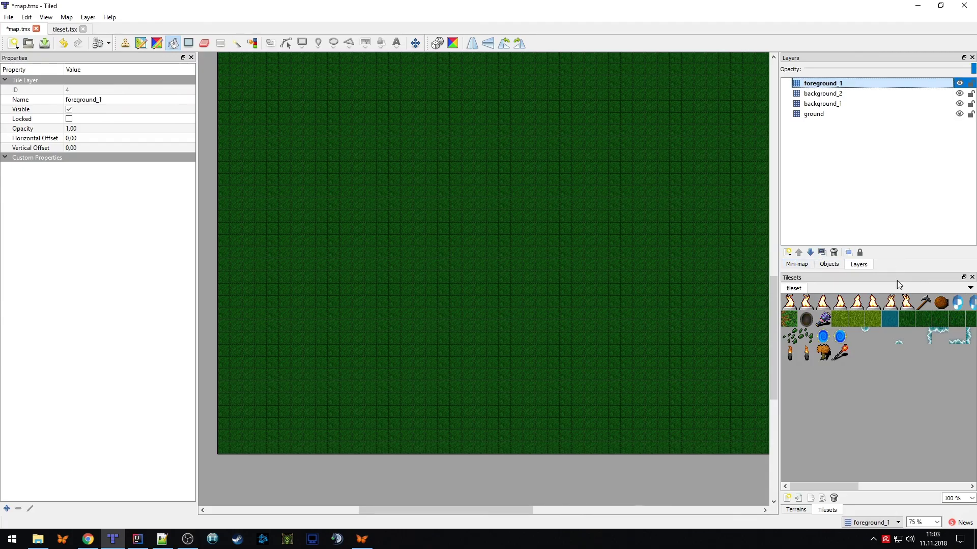
click(831, 116)
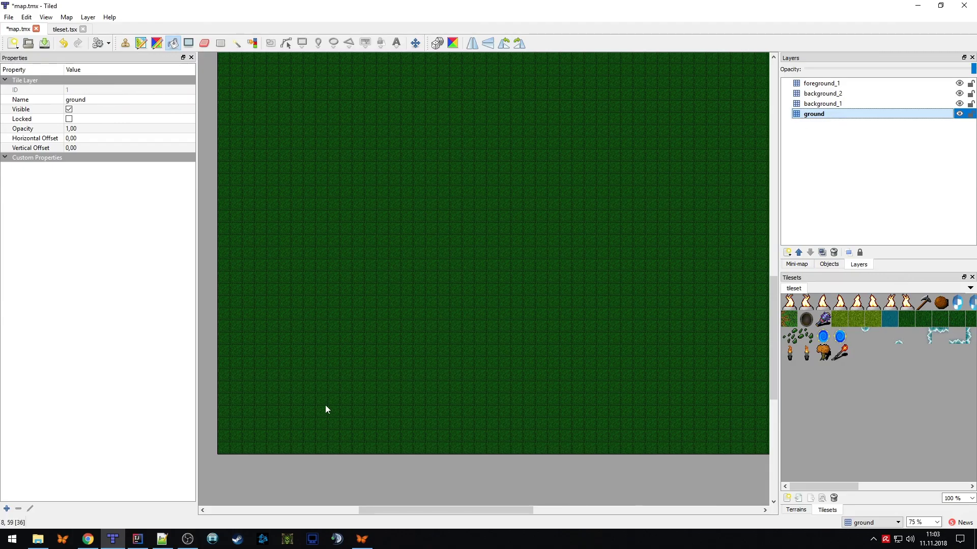
Paint dirt path tiles onto background_1 with the Stamp Brush
click(821, 104)
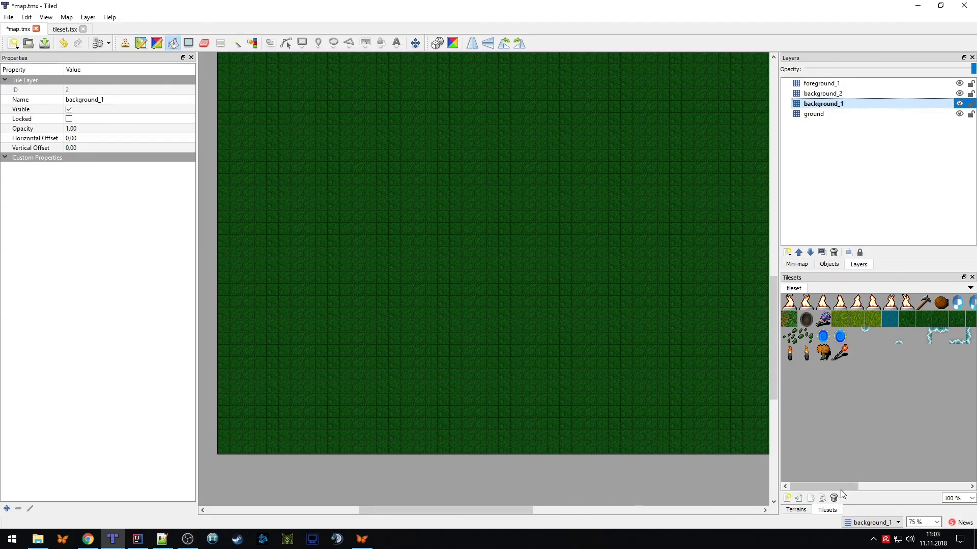
drag(838, 487, 925, 493)
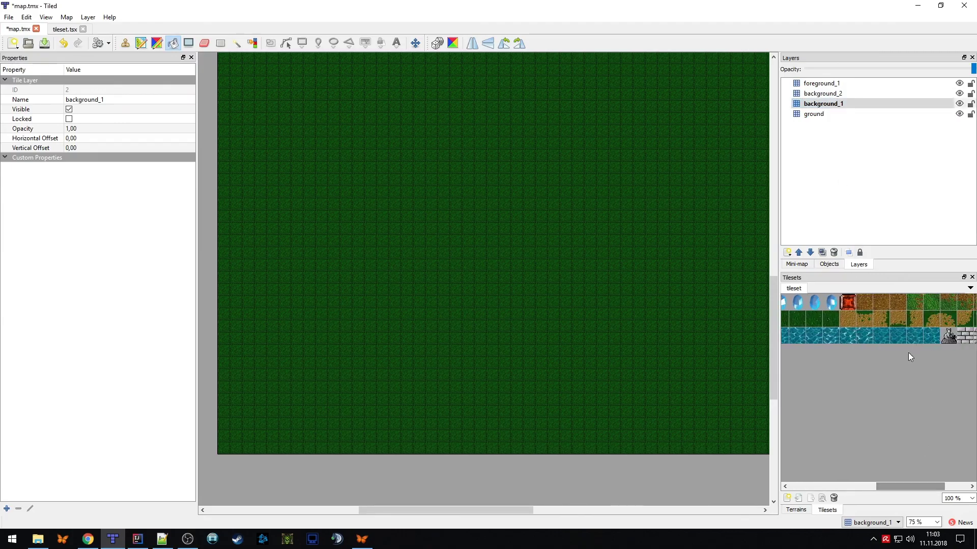
click(914, 319)
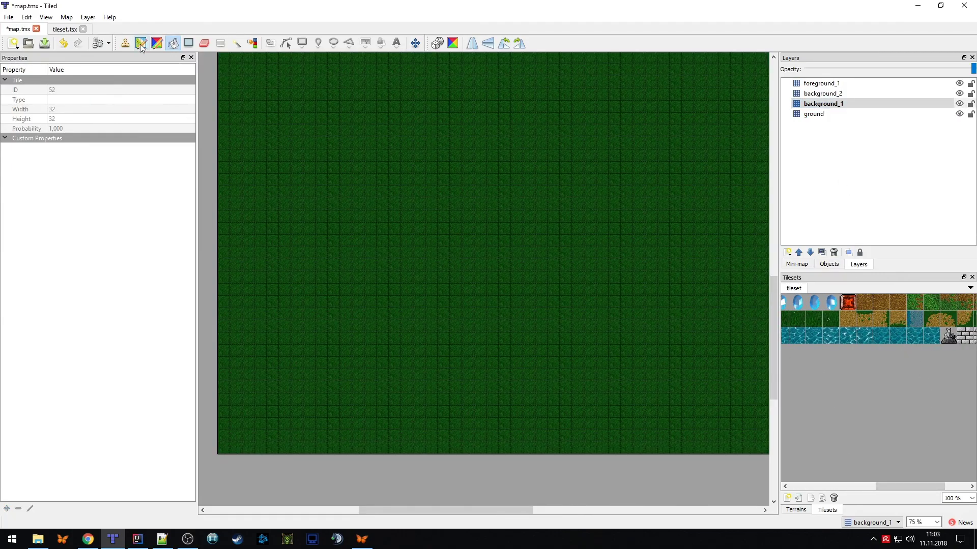
click(125, 43)
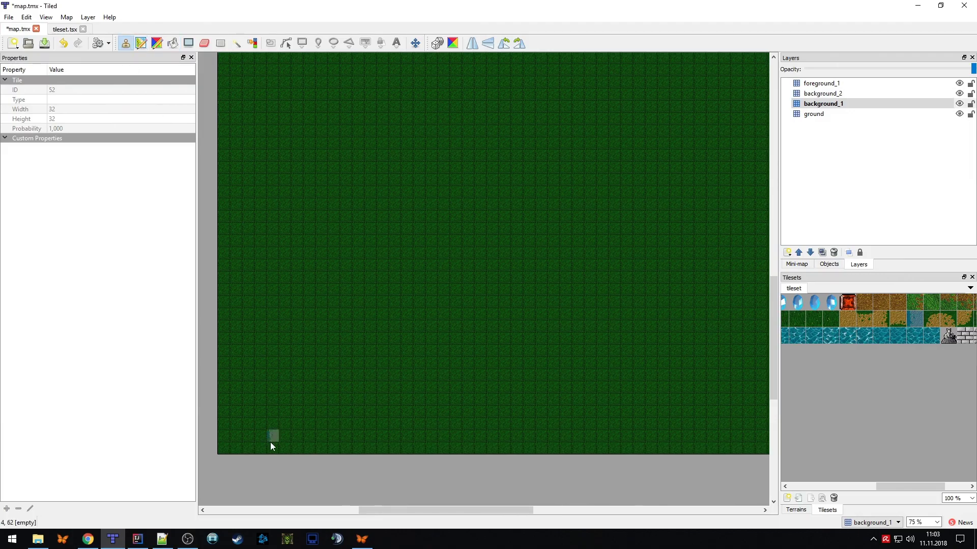
ctrl+scroll(364, 421, up, 2)
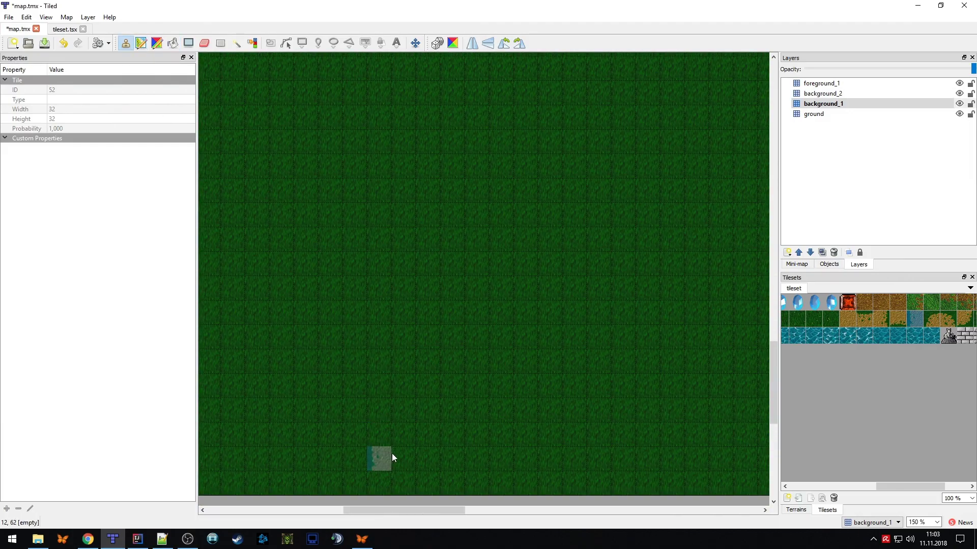
drag(399, 511, 346, 511)
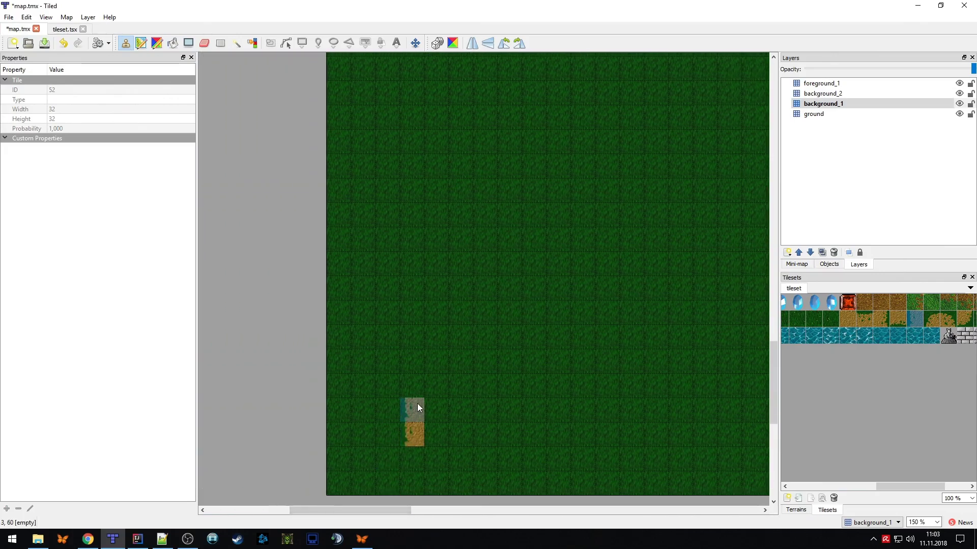
Toggle background_1's visibility to check its tiles, then undo the last edit
click(960, 103)
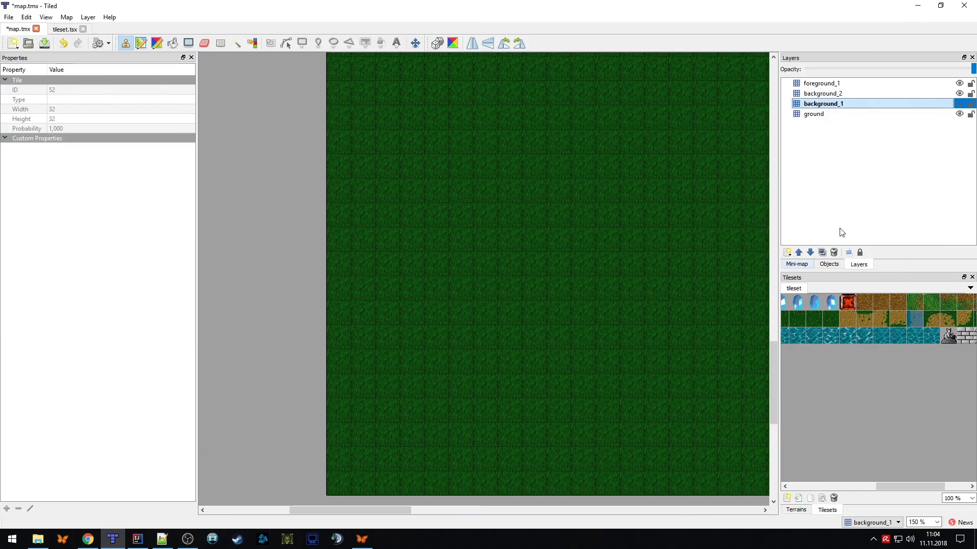
click(959, 104)
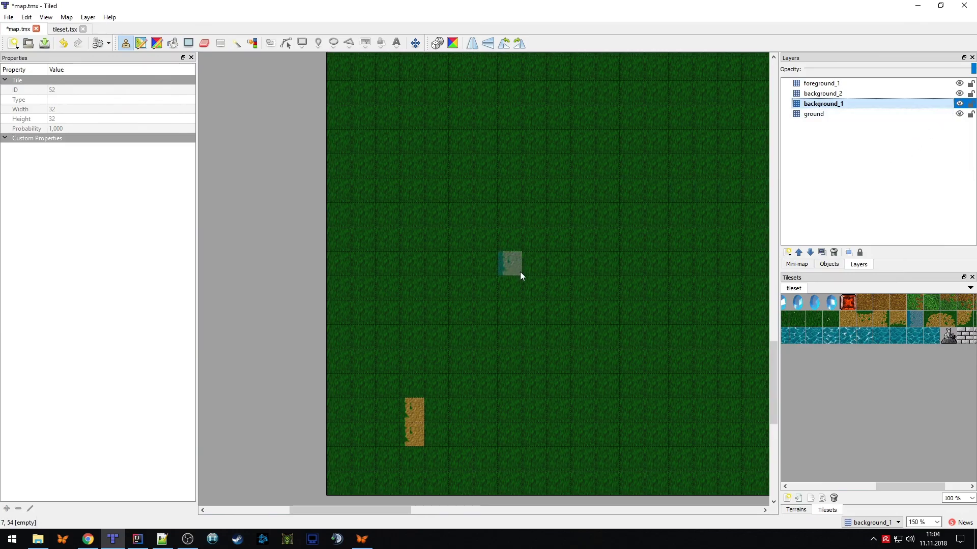
key(ctrl+z)
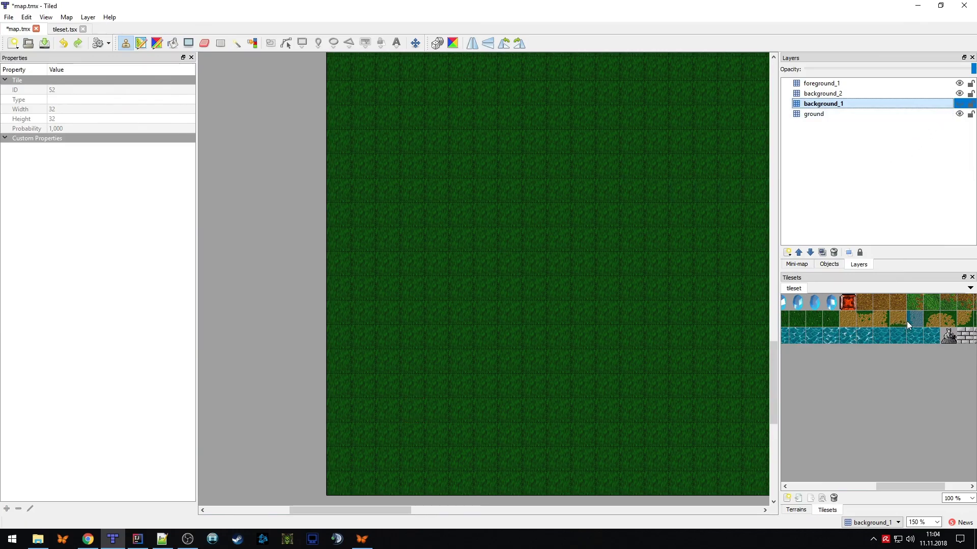
Stamp tiles on the ground layer, then paint grass over the two dirt tiles on background_1
click(814, 113)
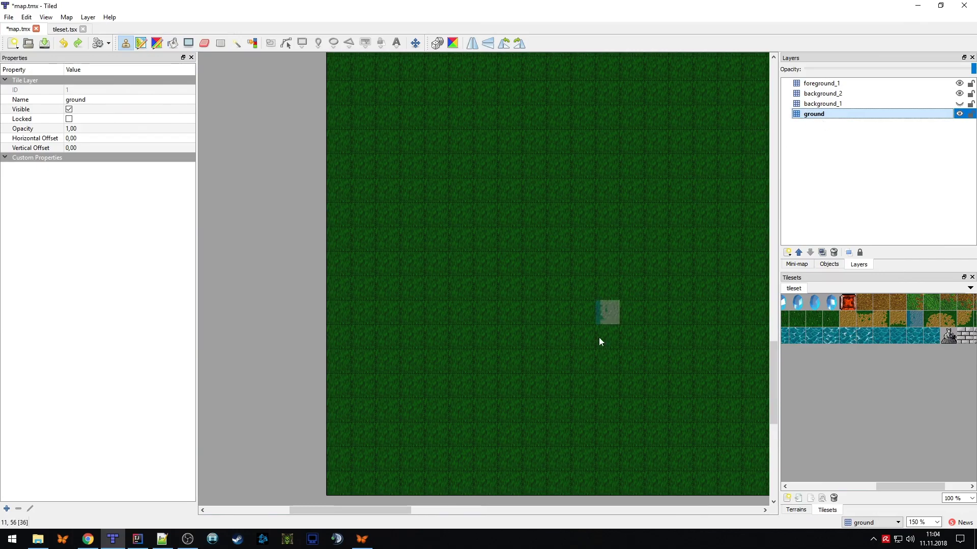
click(408, 430)
click(426, 409)
click(846, 102)
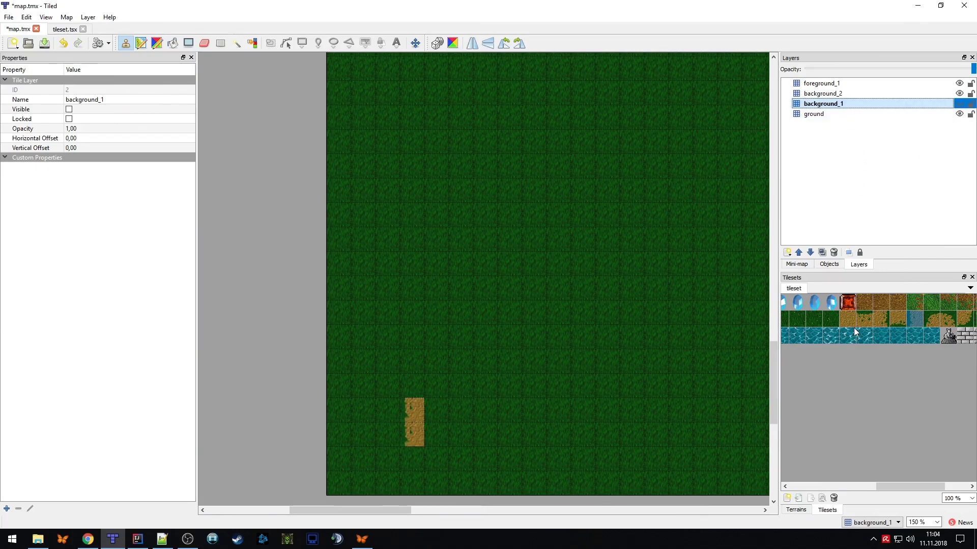
click(829, 319)
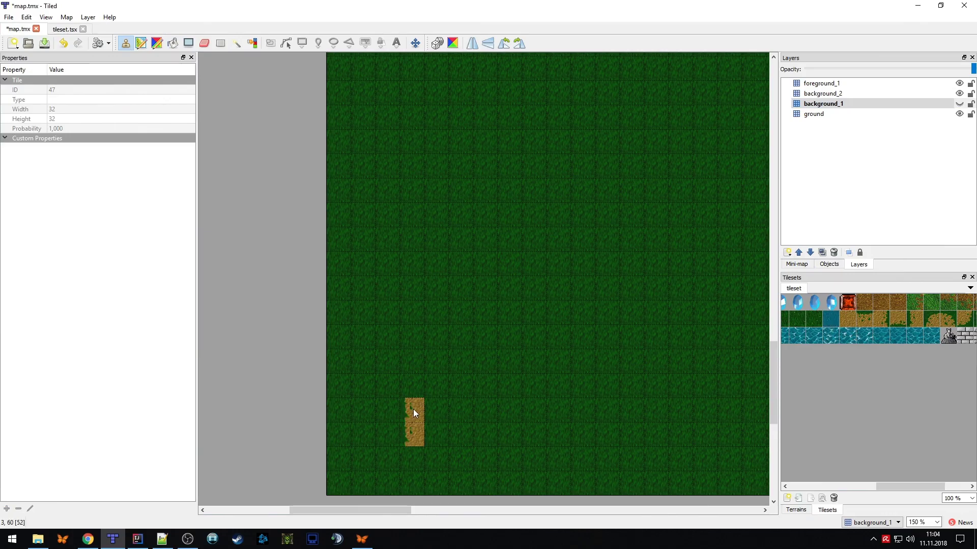
click(958, 103)
drag(410, 410, 414, 429)
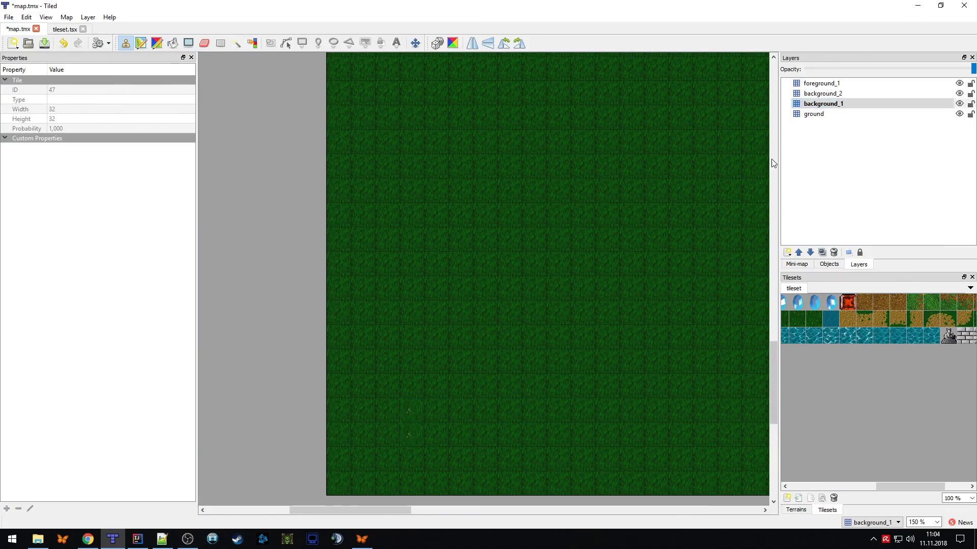
Step through the ground, background_1, background_2 and foreground_1 layers and undo the recent tile edits
click(863, 114)
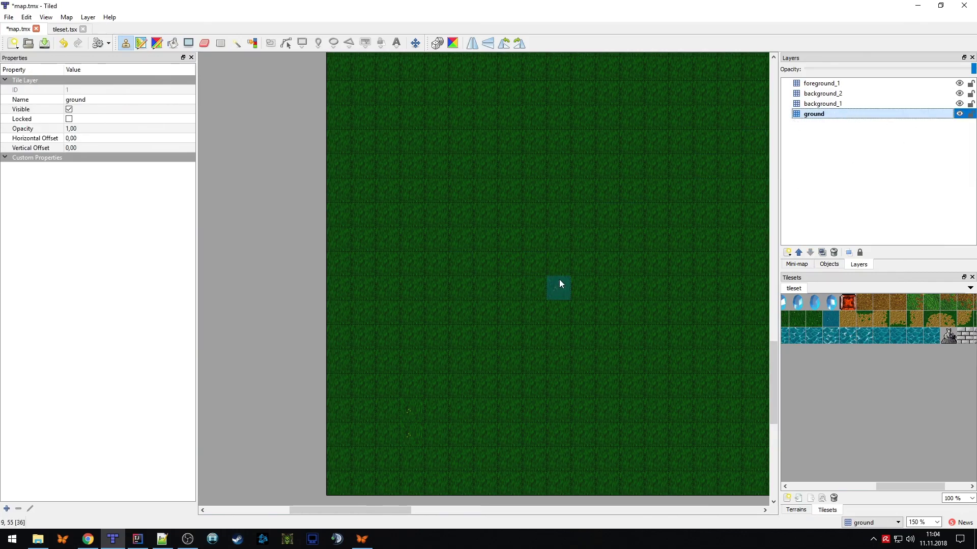
click(856, 107)
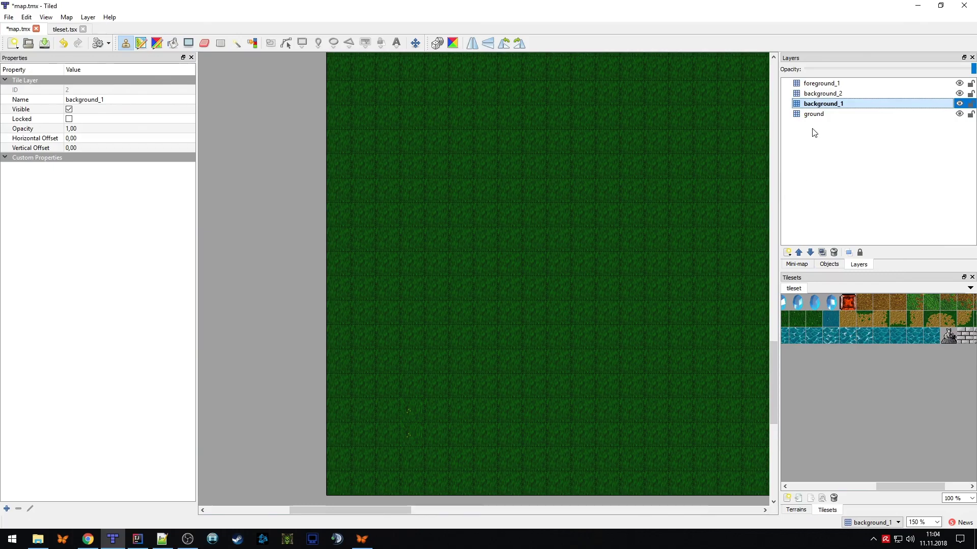
click(820, 94)
click(822, 83)
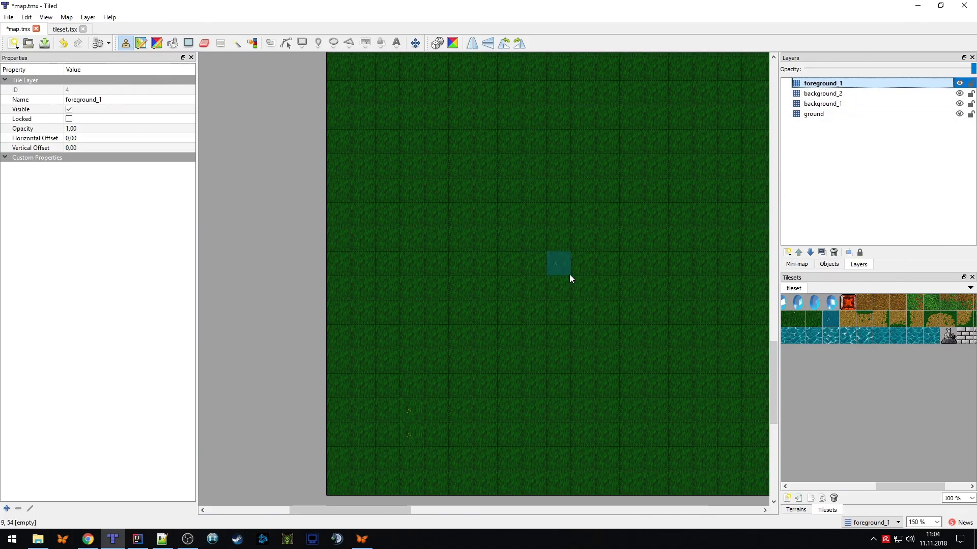
key(ctrl+z)
key(ctrl+z)
key(ctrl+z)
key(ctrl+z)
key(ctrl+z)
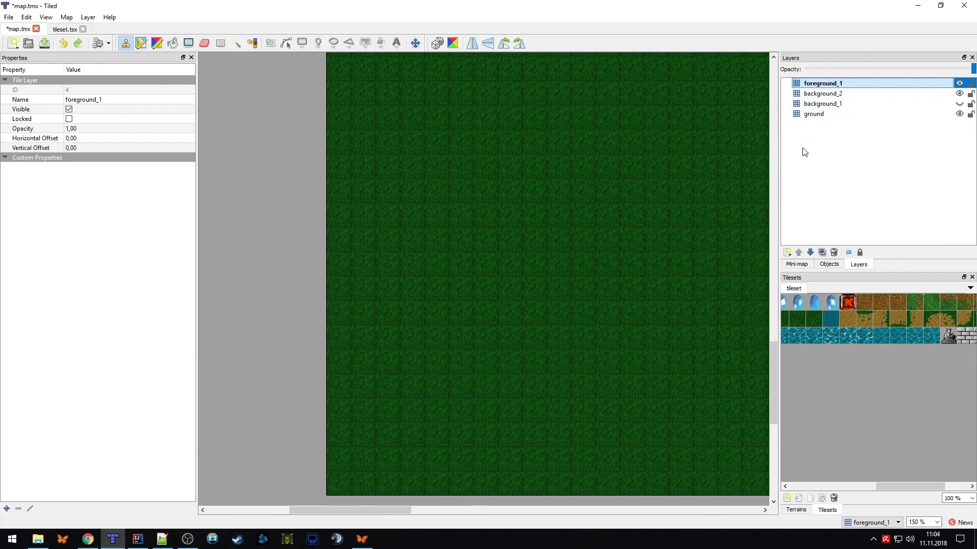
Add two object layers named gameObjects and playerStartLocation
click(787, 253)
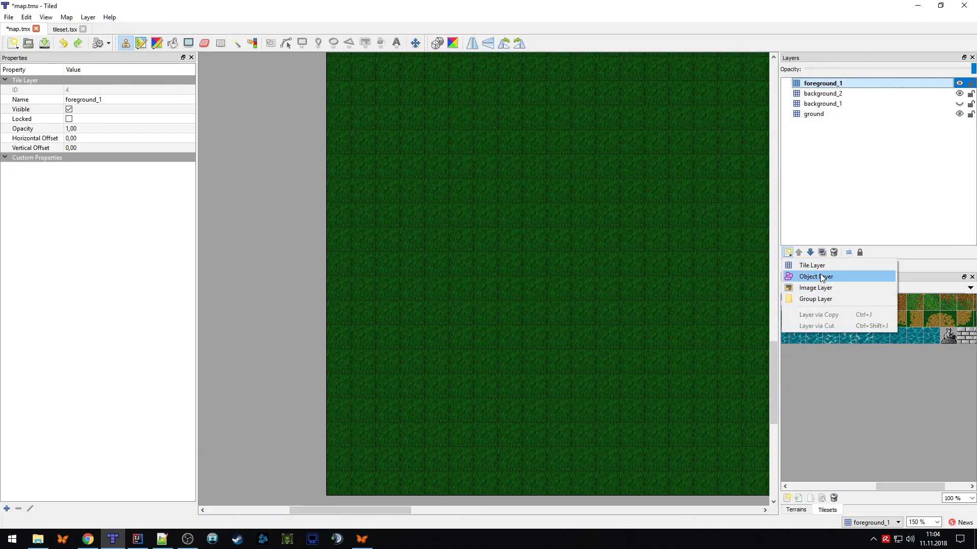
click(823, 276)
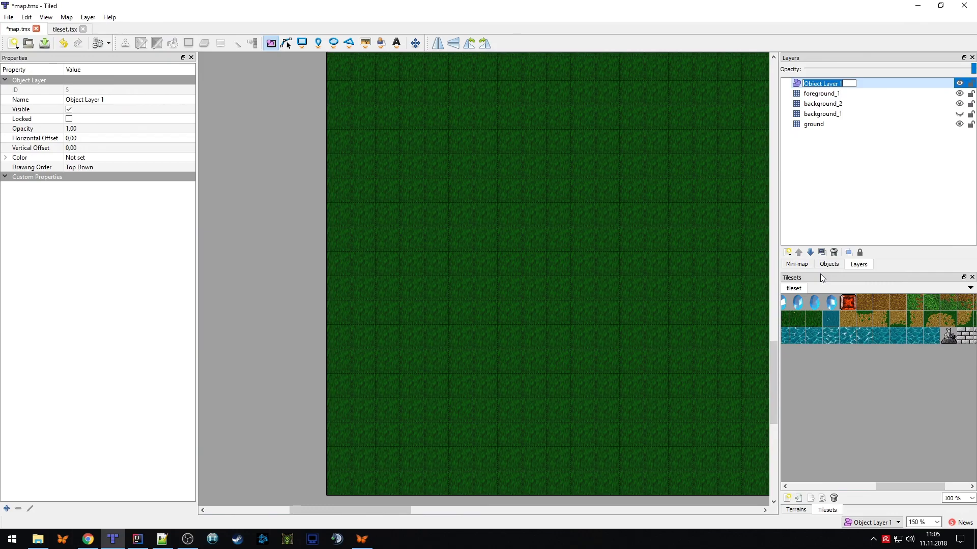
text(gameObjects)
key(Return)
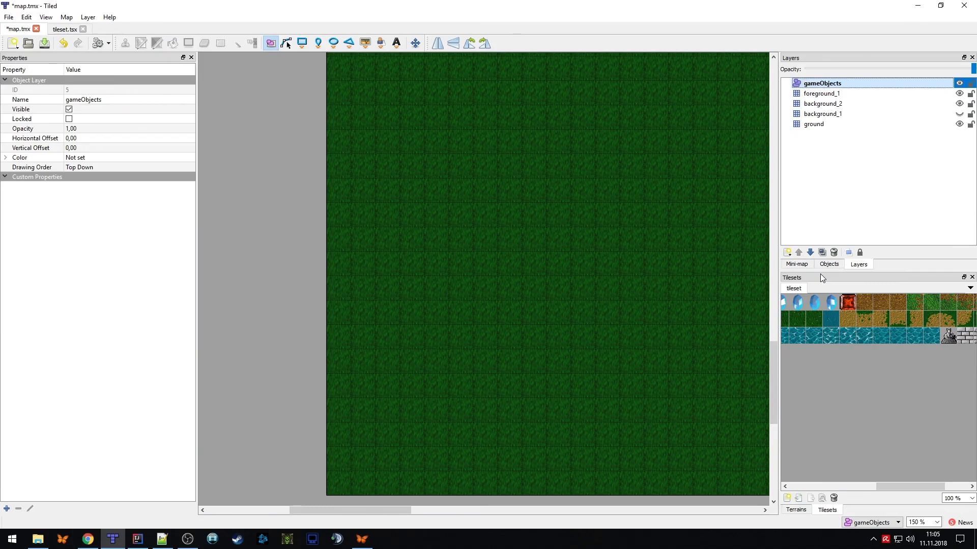
click(788, 253)
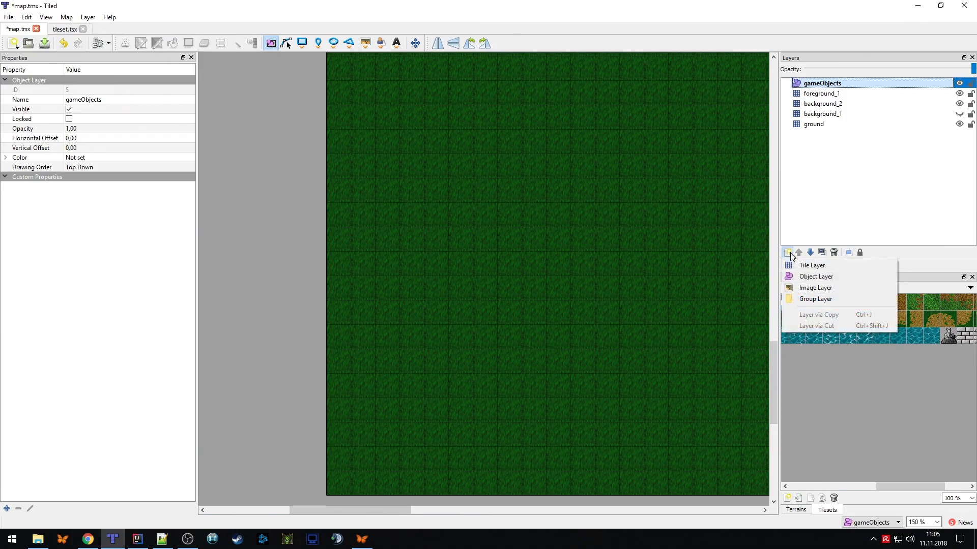
click(814, 277)
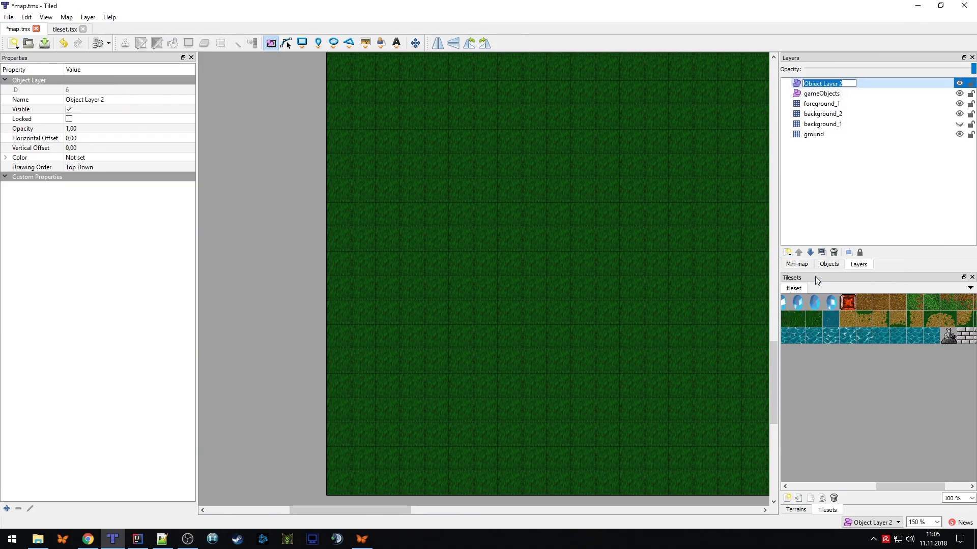
text(playerStartLocation)
key(Return)
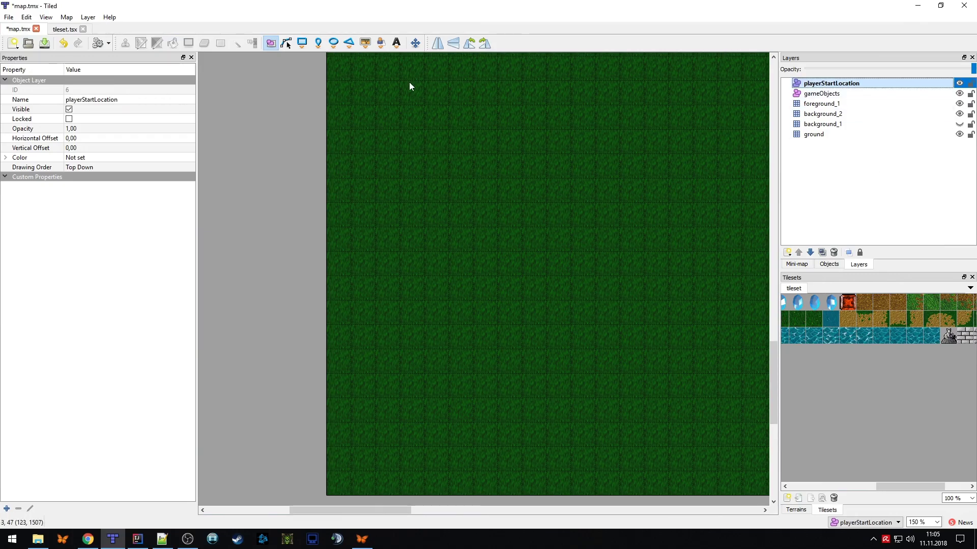
Place a point object marking the player start at X 210, Y 1872, then reselect the ground layer
click(319, 44)
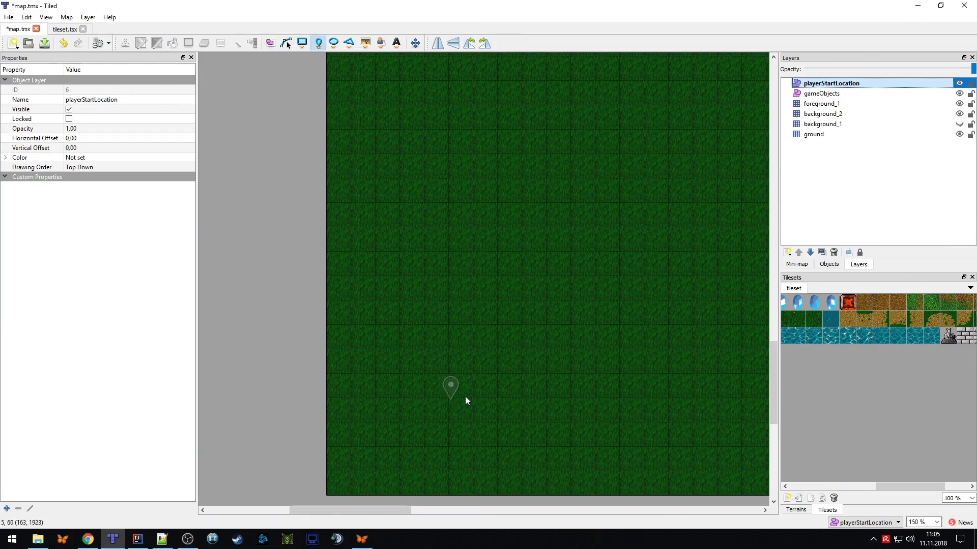
click(487, 362)
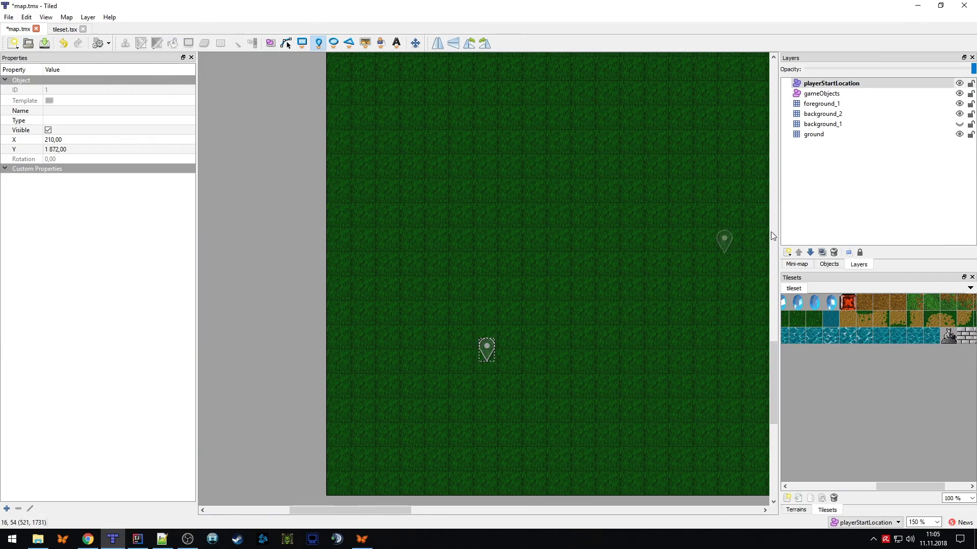
click(835, 136)
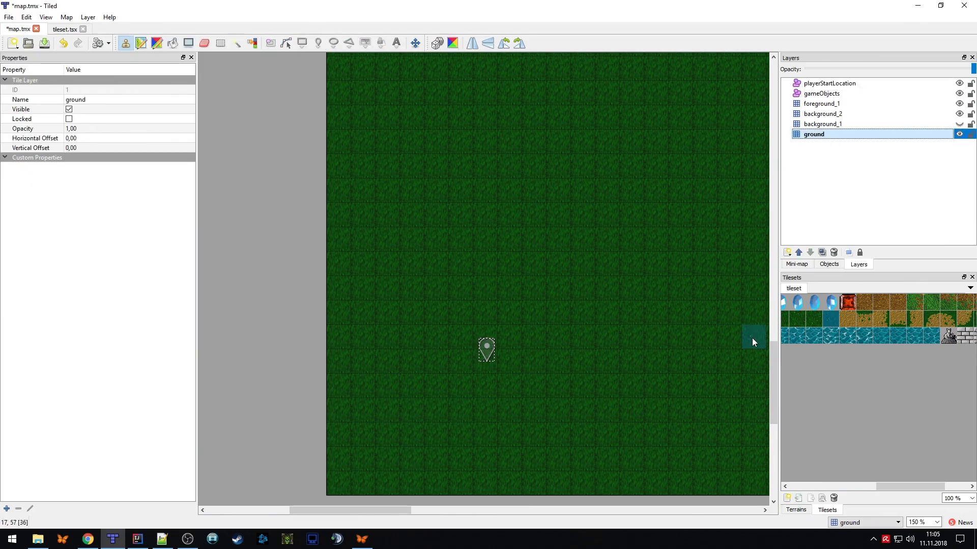
Browse the tiles in the Tilesets panel and switch to the tileset.tsx document
drag(904, 487, 823, 484)
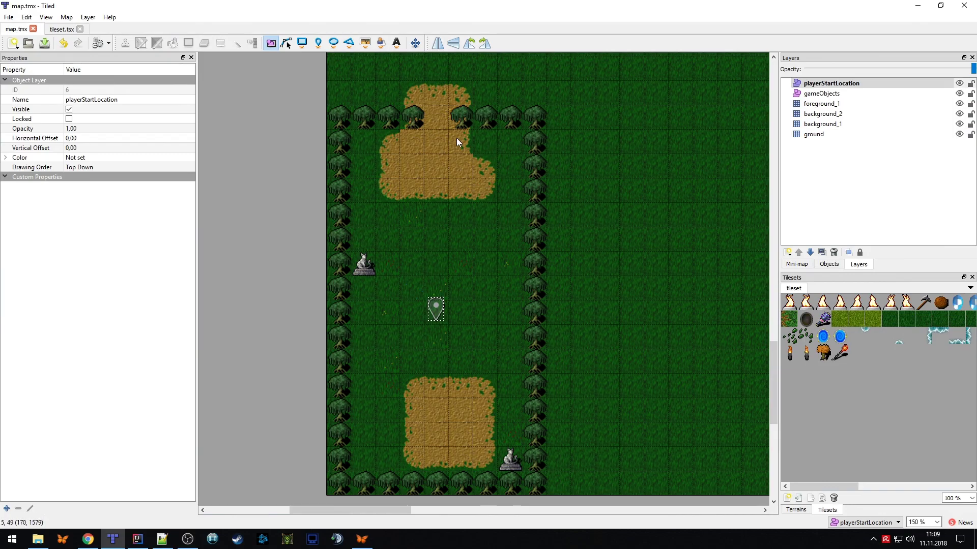
click(60, 30)
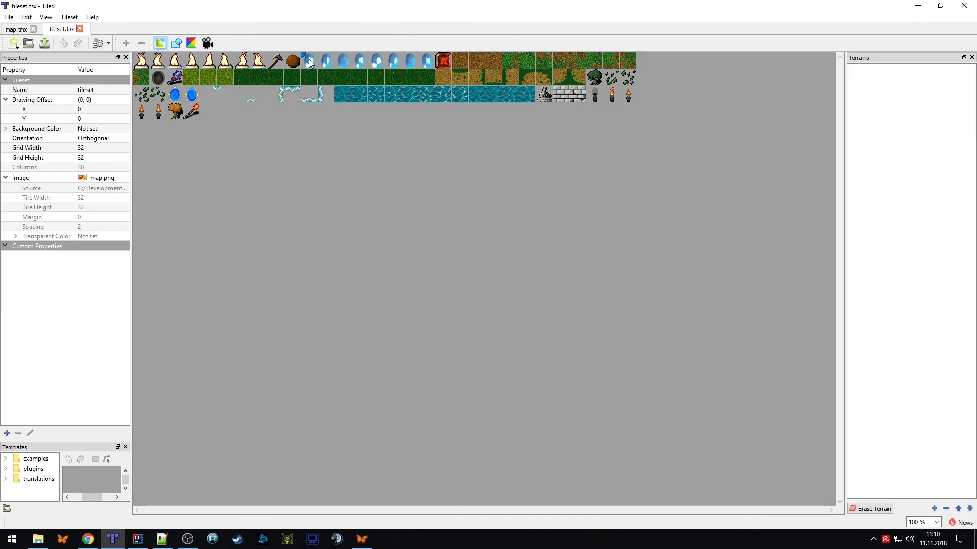
Animate the first blue crystal tile with the eight successive crystal tiles as 100 ms frames
click(310, 62)
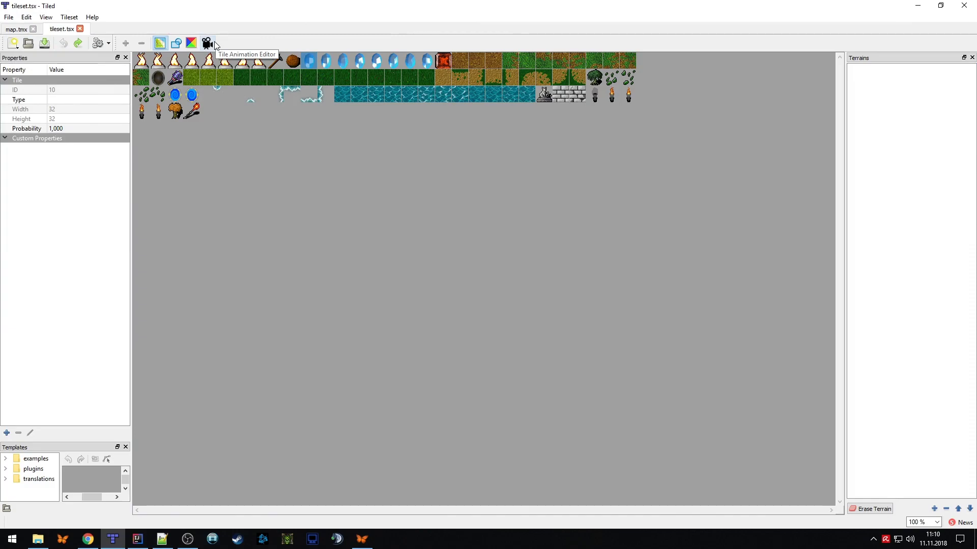
click(214, 45)
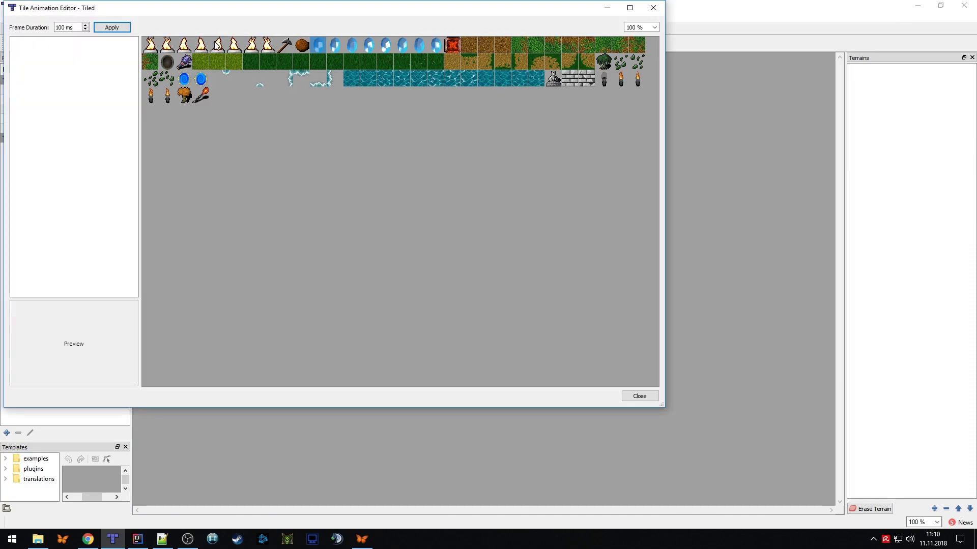
double_click(321, 45)
double_click(336, 47)
double_click(355, 47)
double_click(373, 46)
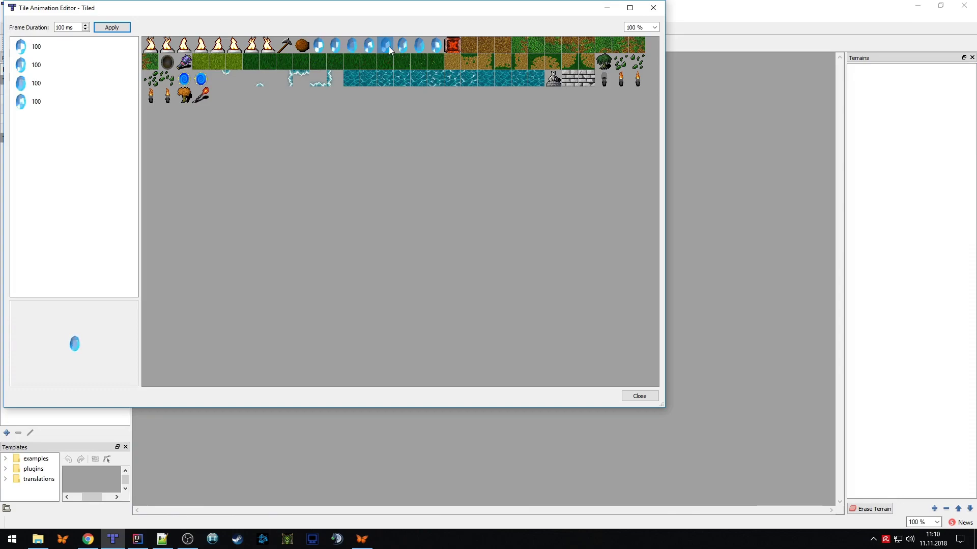
double_click(386, 48)
double_click(402, 48)
double_click(421, 47)
double_click(437, 46)
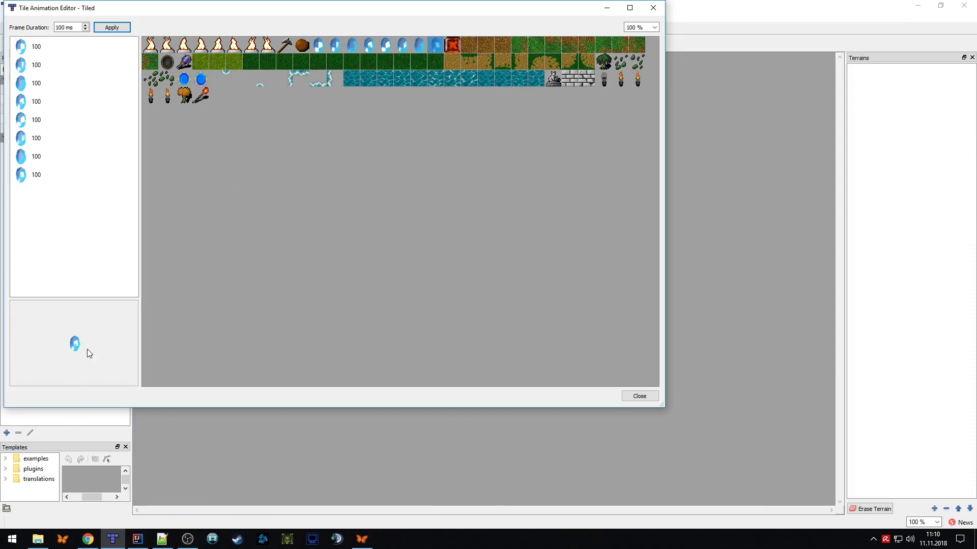
click(45, 48)
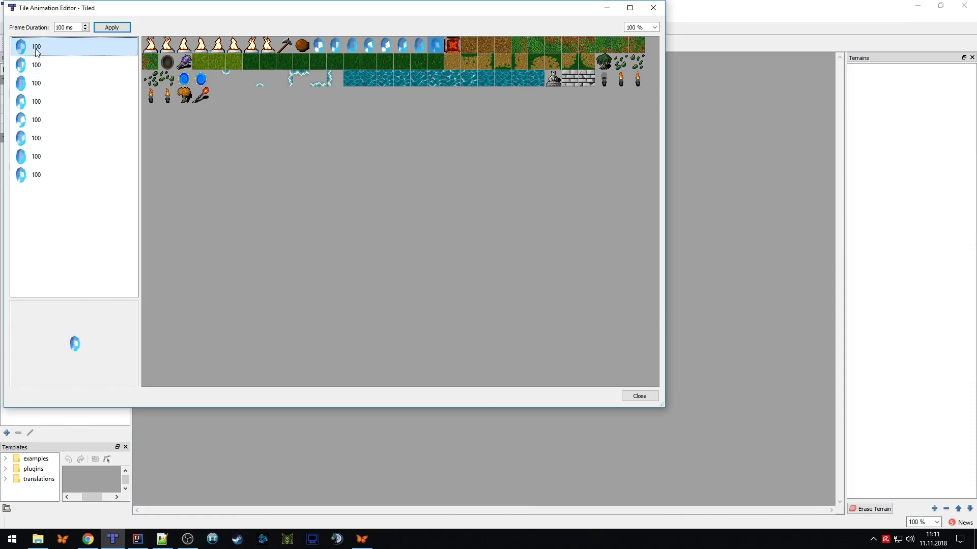
Change each of the eight crystal frame durations to 200 ms
double_click(45, 46)
text(2)
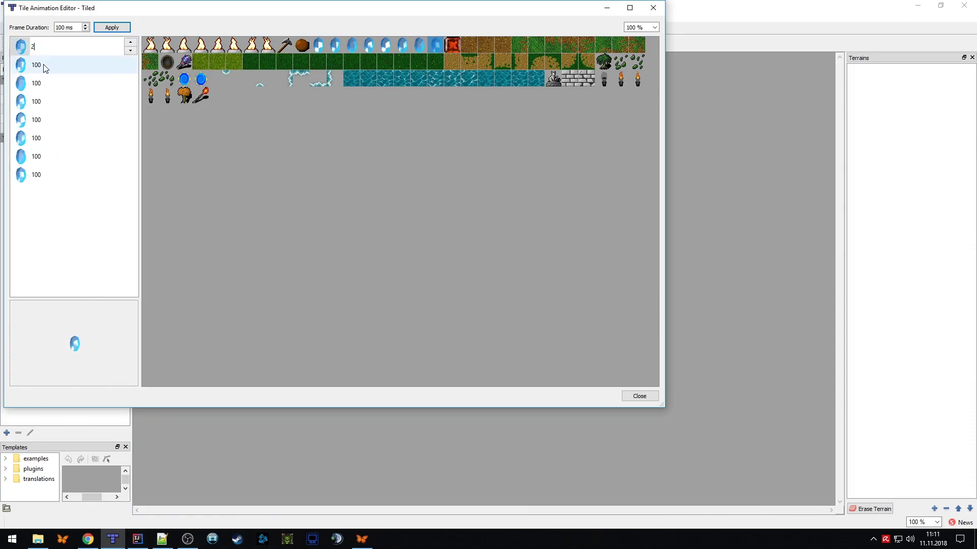
text(00)
double_click(45, 66)
text(200)
double_click(47, 84)
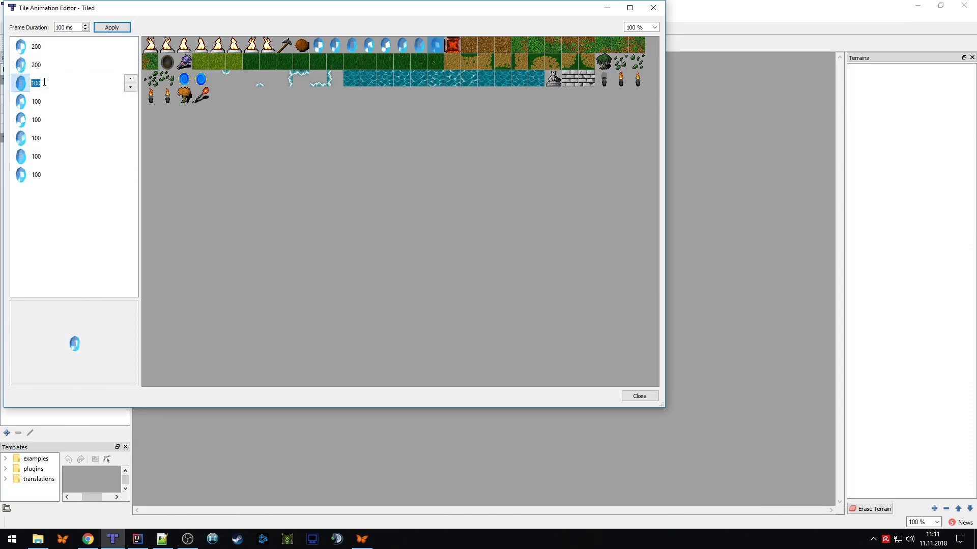
text(200)
double_click(48, 104)
text(200)
double_click(51, 121)
text(200)
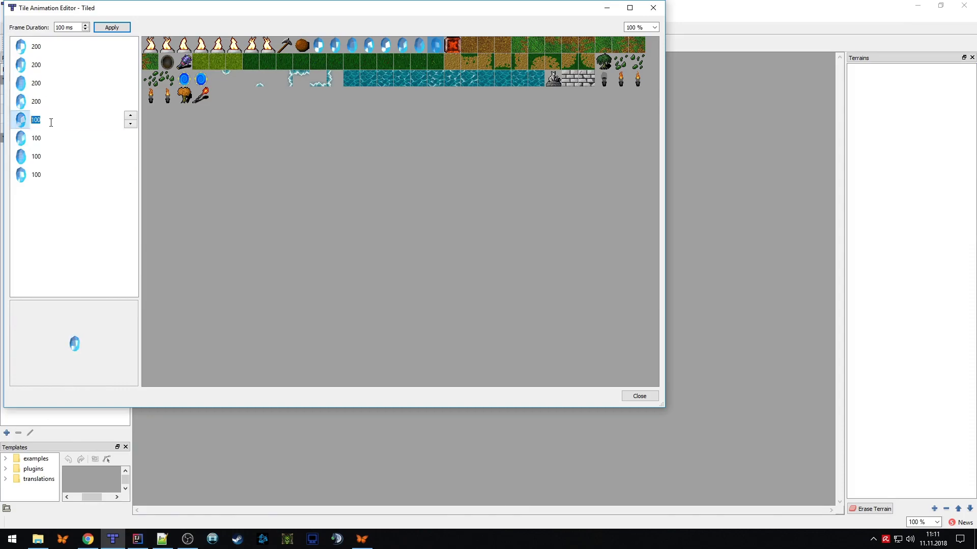
double_click(50, 140)
text(200)
double_click(49, 157)
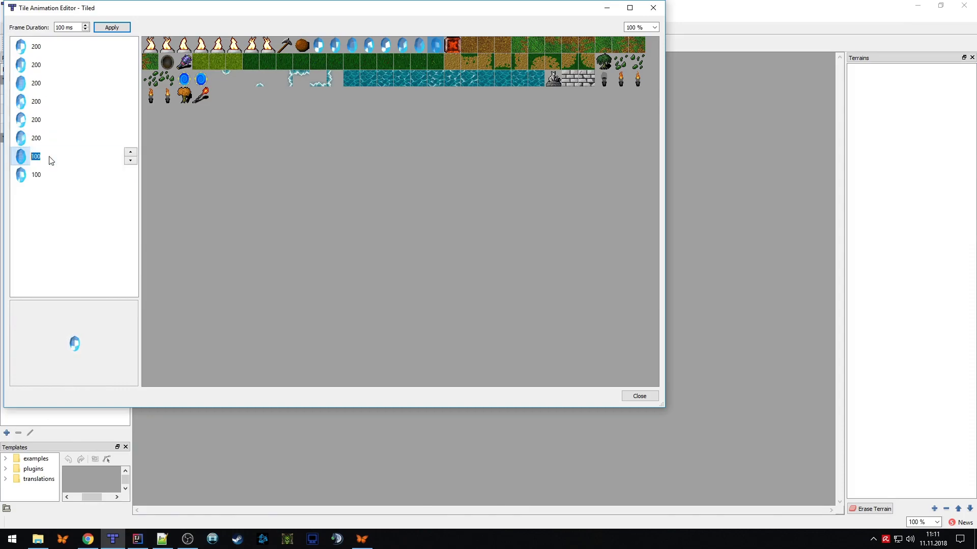
text(200)
double_click(54, 178)
text(200)
key(Return)
Apply the 200 ms frame durations and close the Tile Animation Editor
click(74, 222)
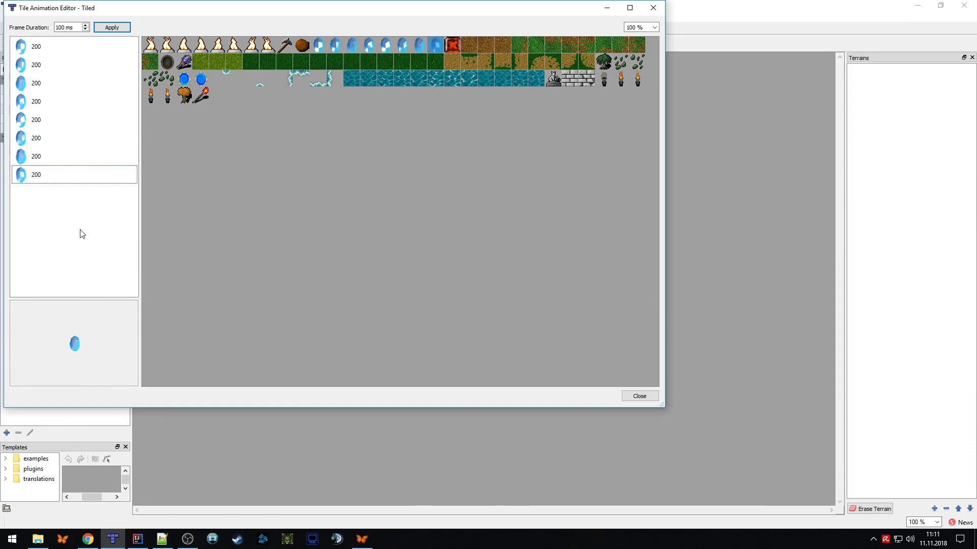
click(112, 28)
click(653, 8)
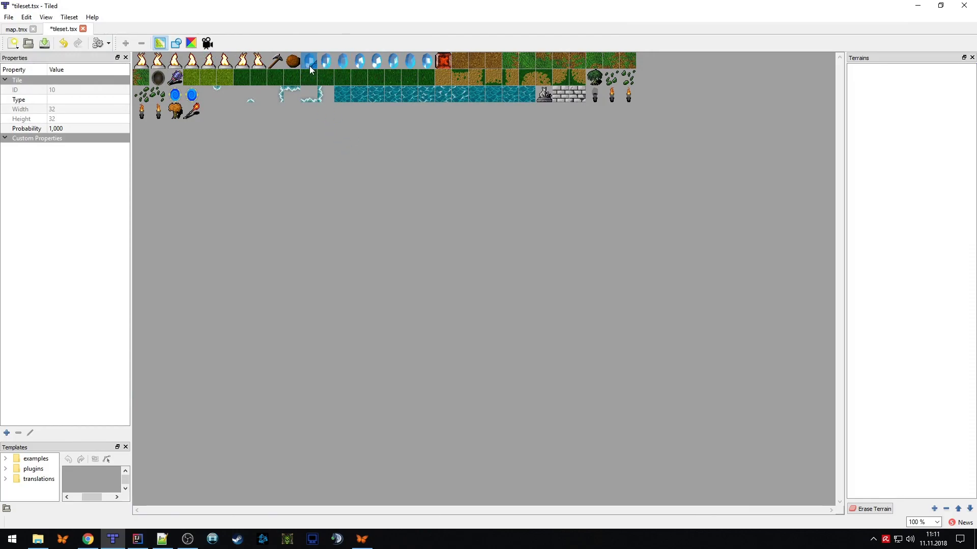
Save tileset.tsx, then pick the animated crystal tile for map.tmx's gameObjects layer
key(ctrl+s)
click(16, 29)
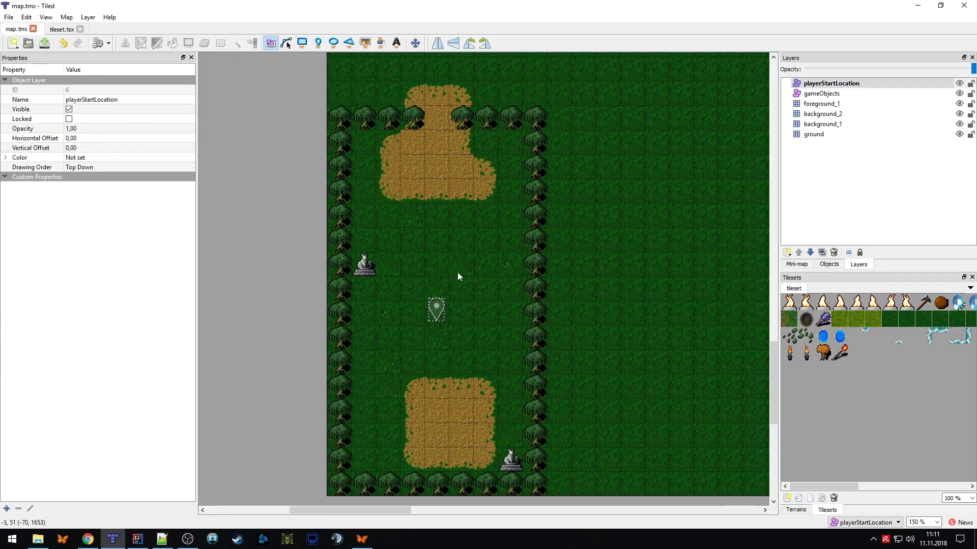
click(810, 98)
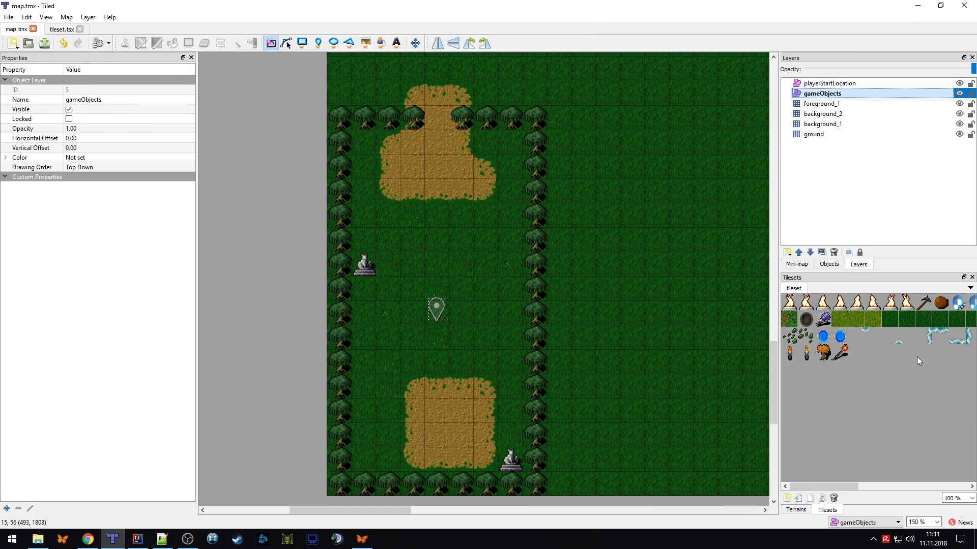
click(959, 304)
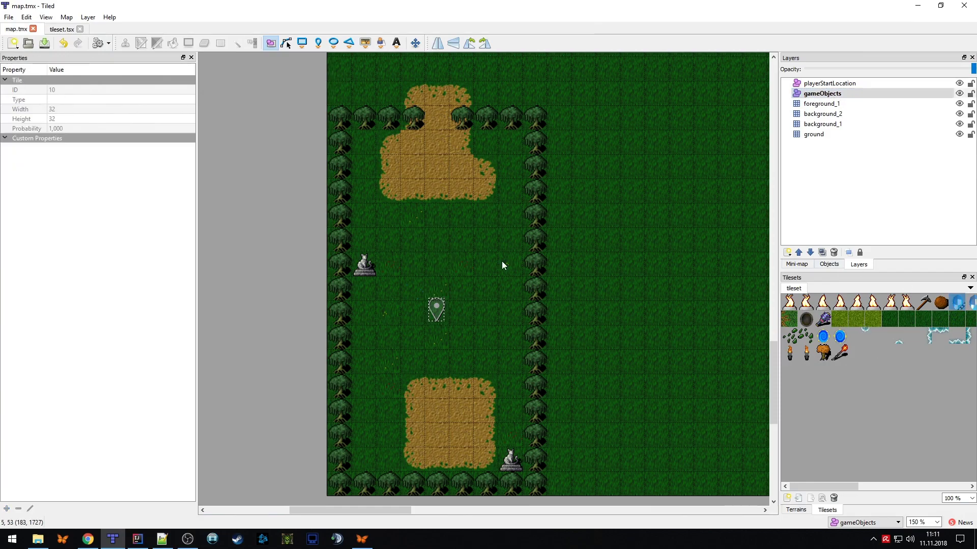
Place two crystal tile objects in the clearing, nudging the left one to X 94.67, Y 1727.33
click(416, 268)
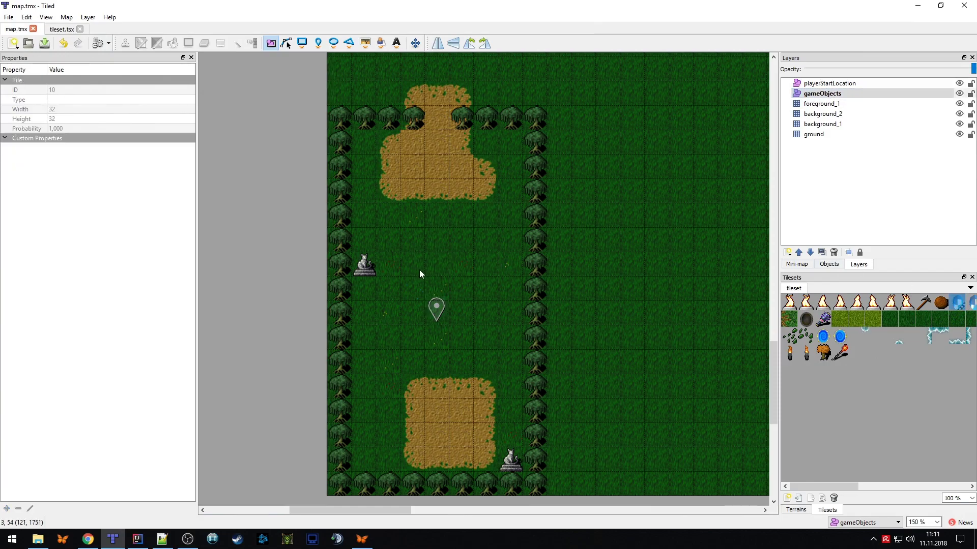
click(365, 42)
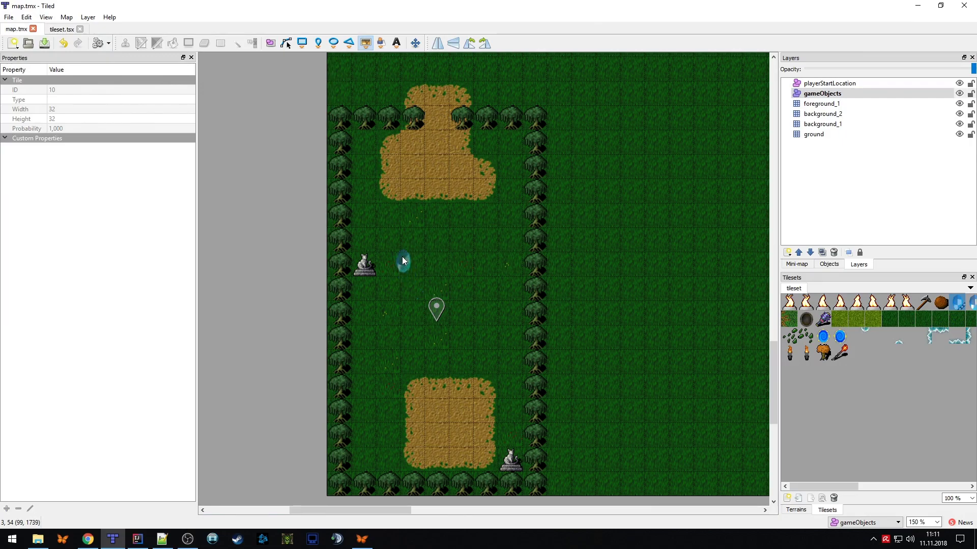
click(398, 239)
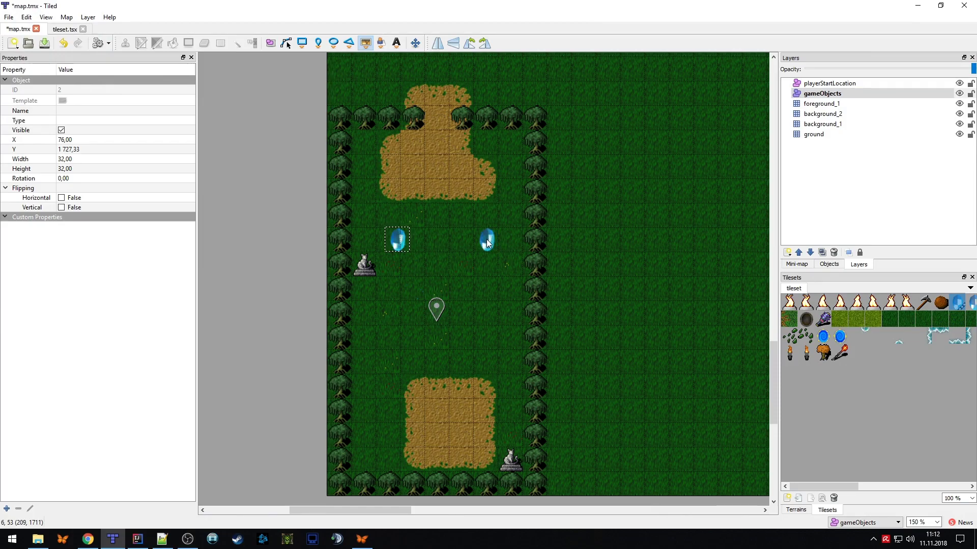
click(487, 239)
key(s)
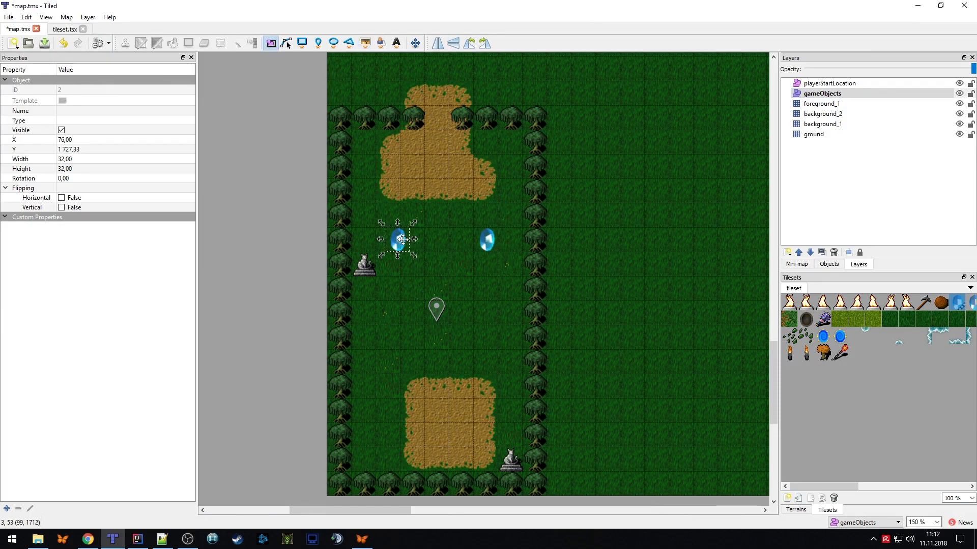
drag(400, 240, 414, 240)
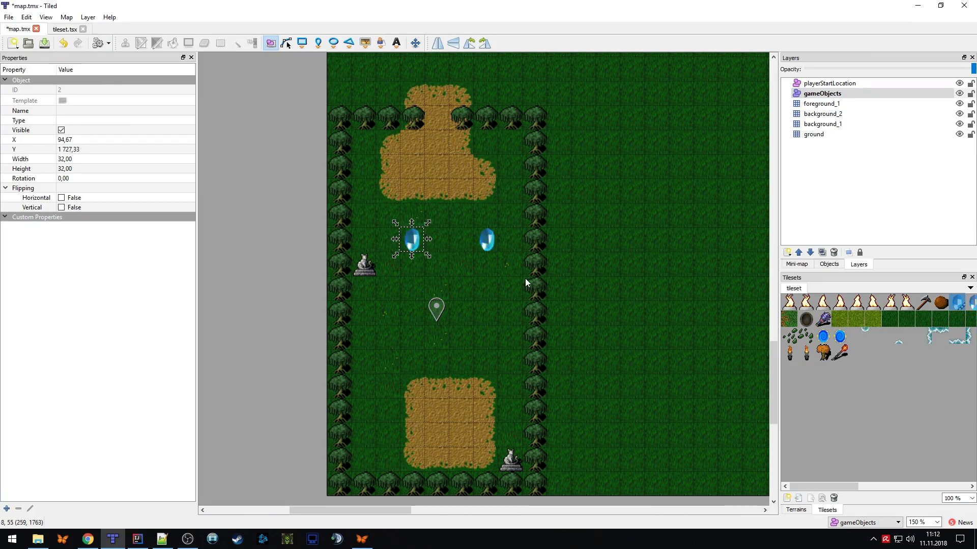
click(490, 320)
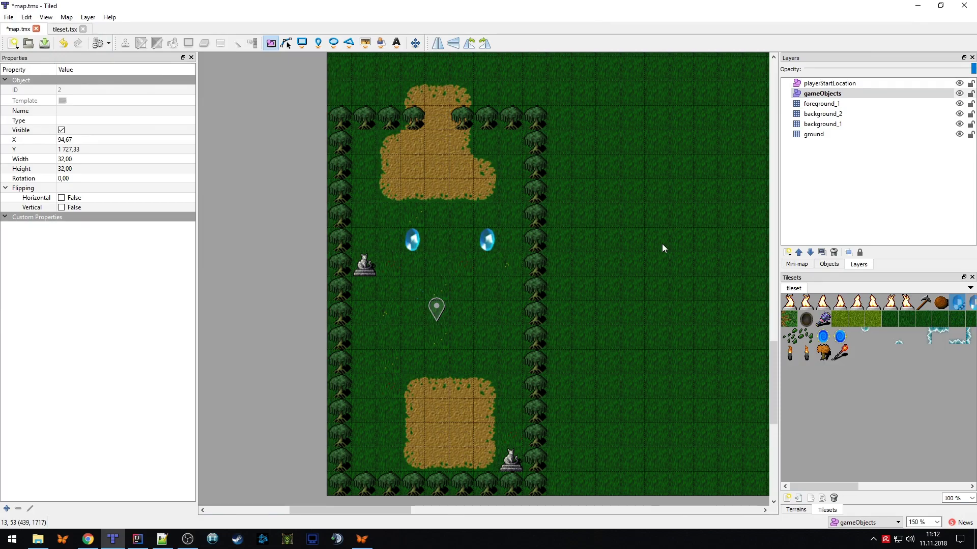
click(437, 312)
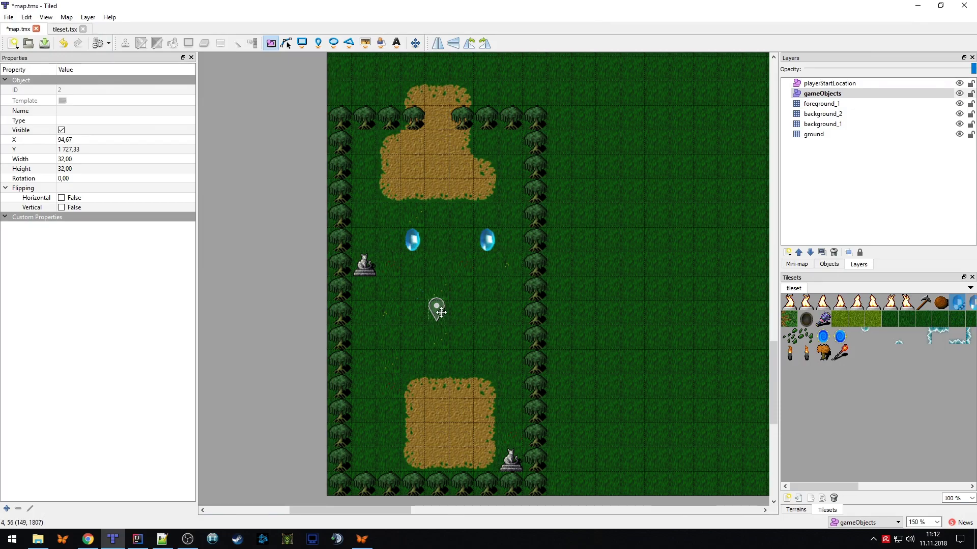